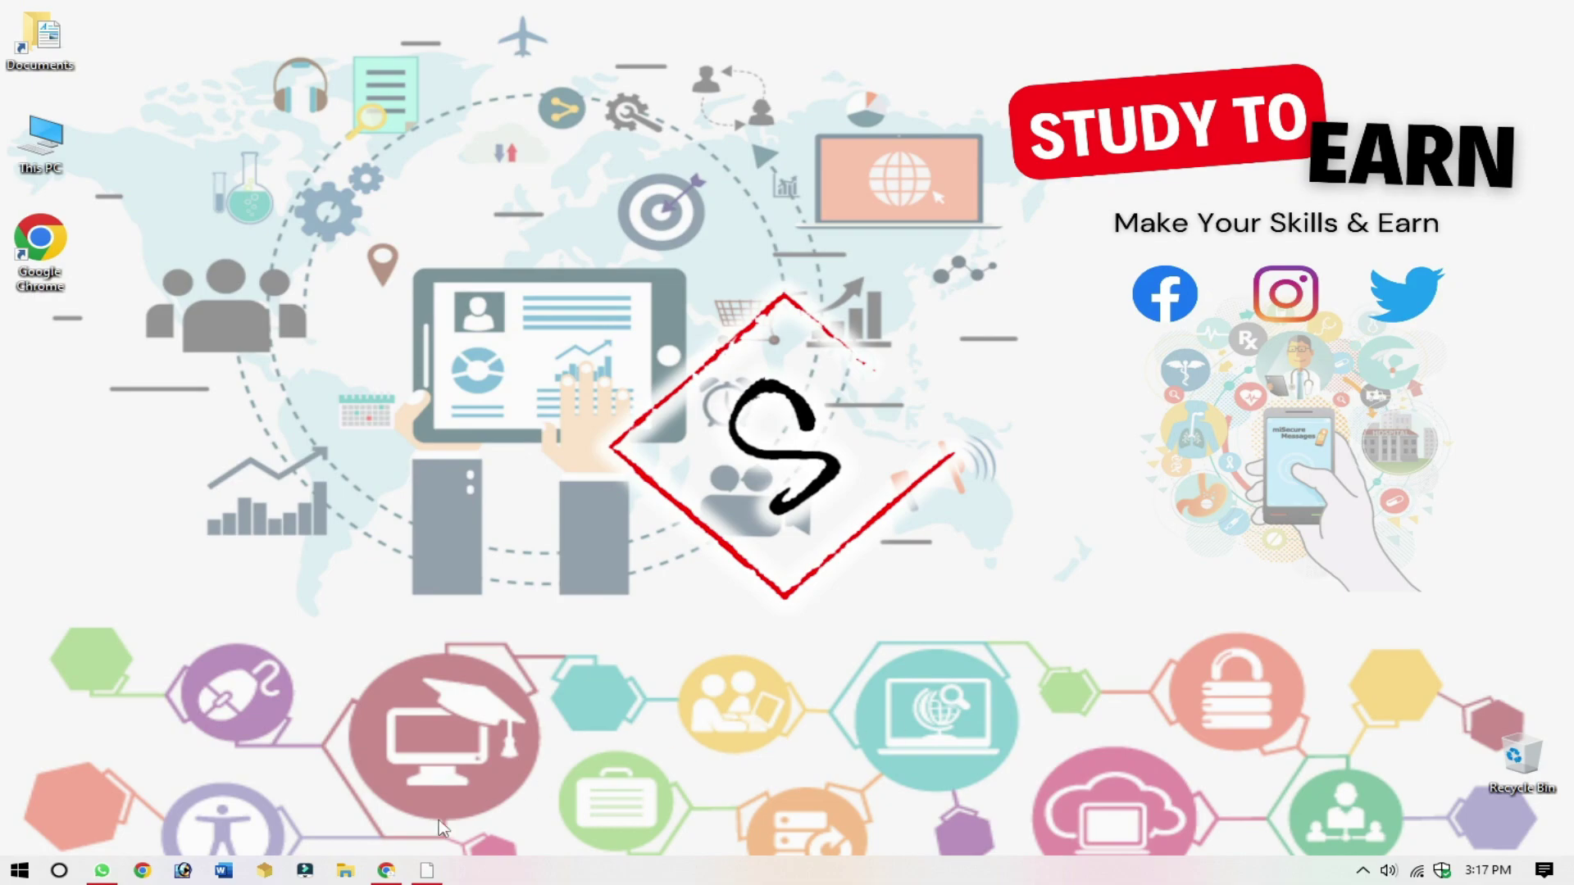
Step: Switch to Chrome and examine the Google News performance report for studytoearn.co in Search Console
click(398, 877)
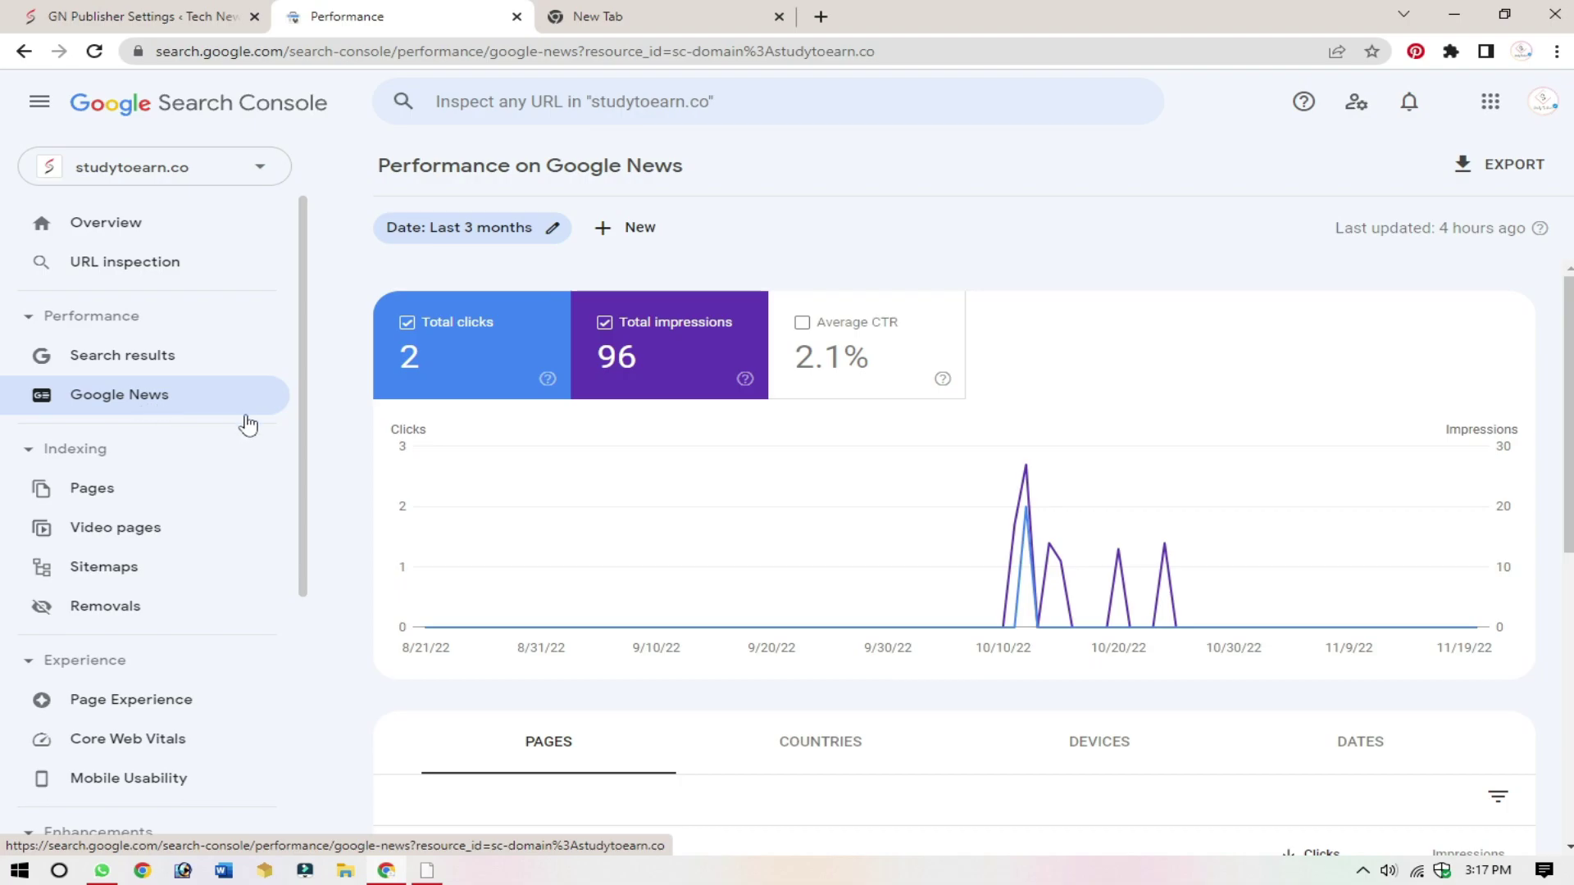
key(super+d)
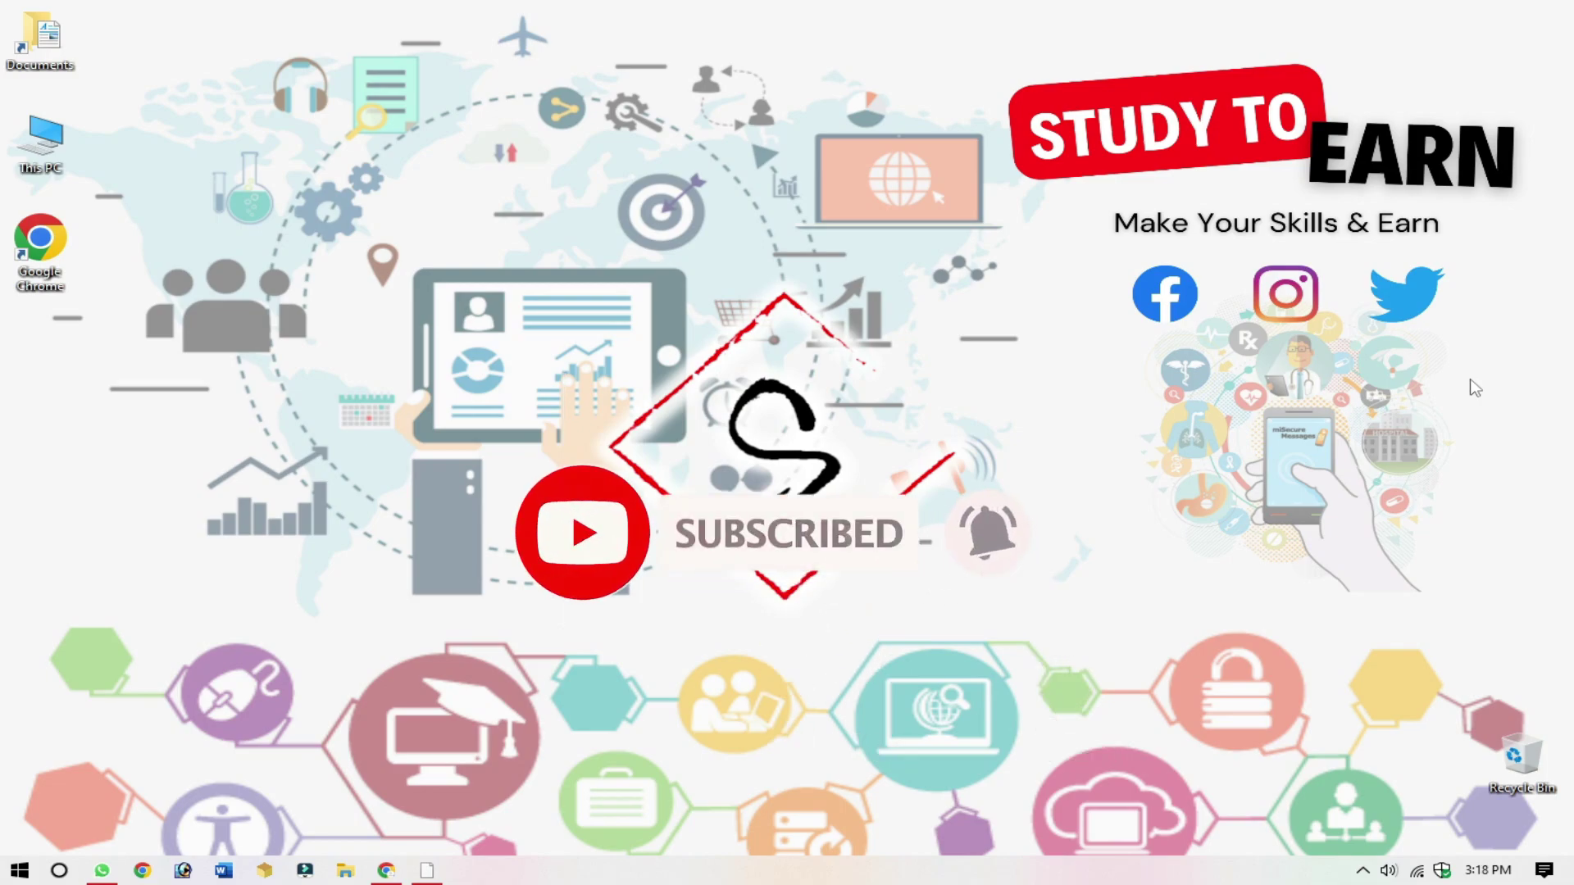
click(386, 871)
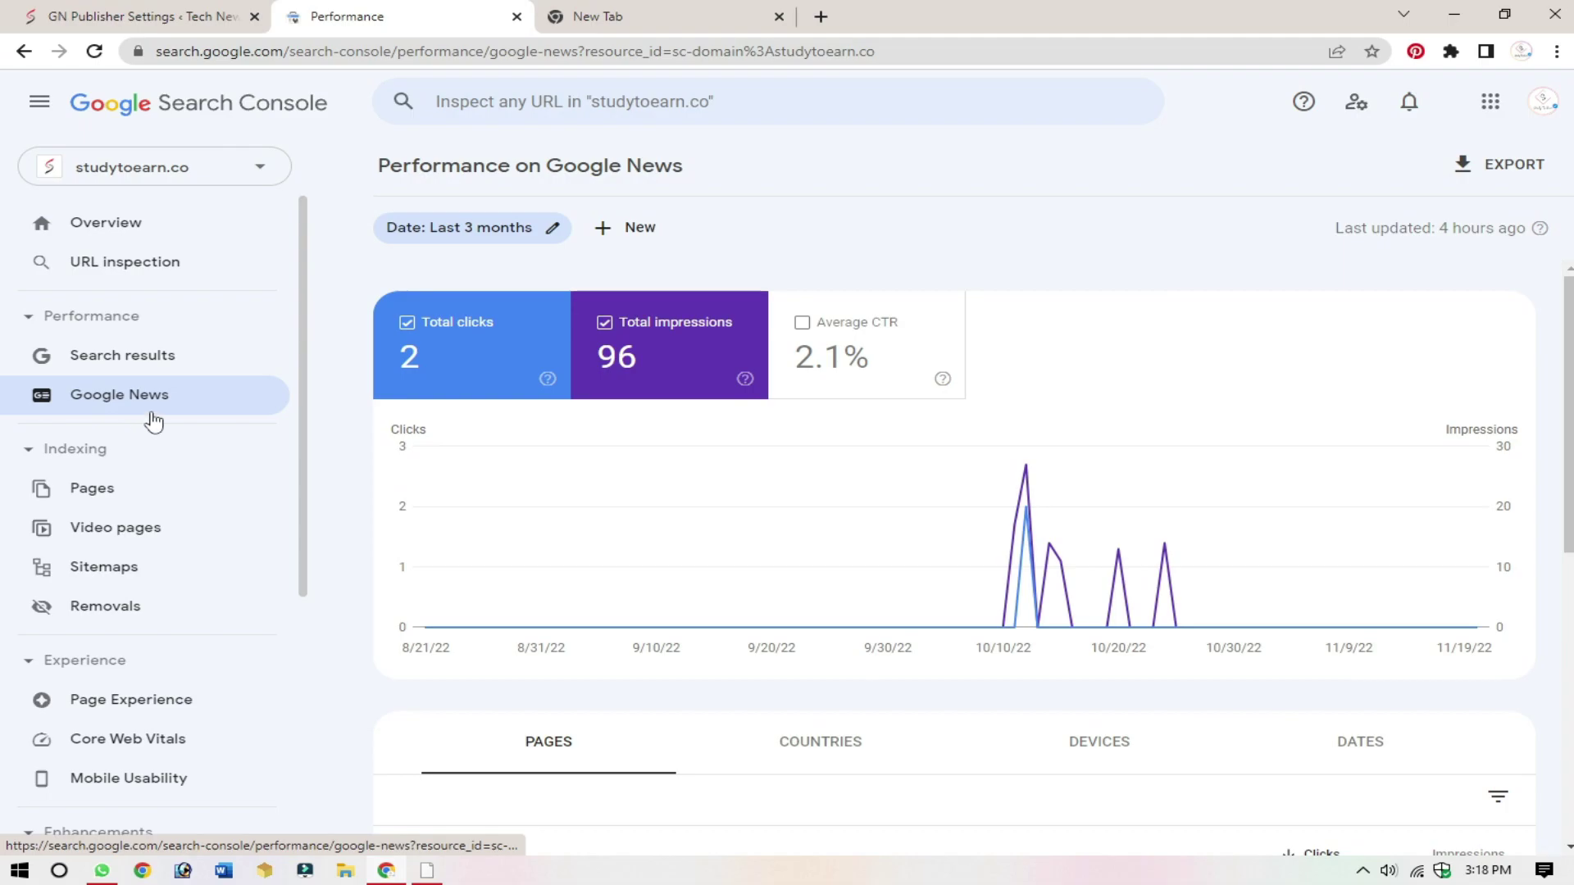
scroll(774, 504, down, 1)
scroll(801, 502, down, 4)
scroll(1570, 320, up, 5)
scroll(1570, 320, down, 5)
scroll(1569, 319, up, 5)
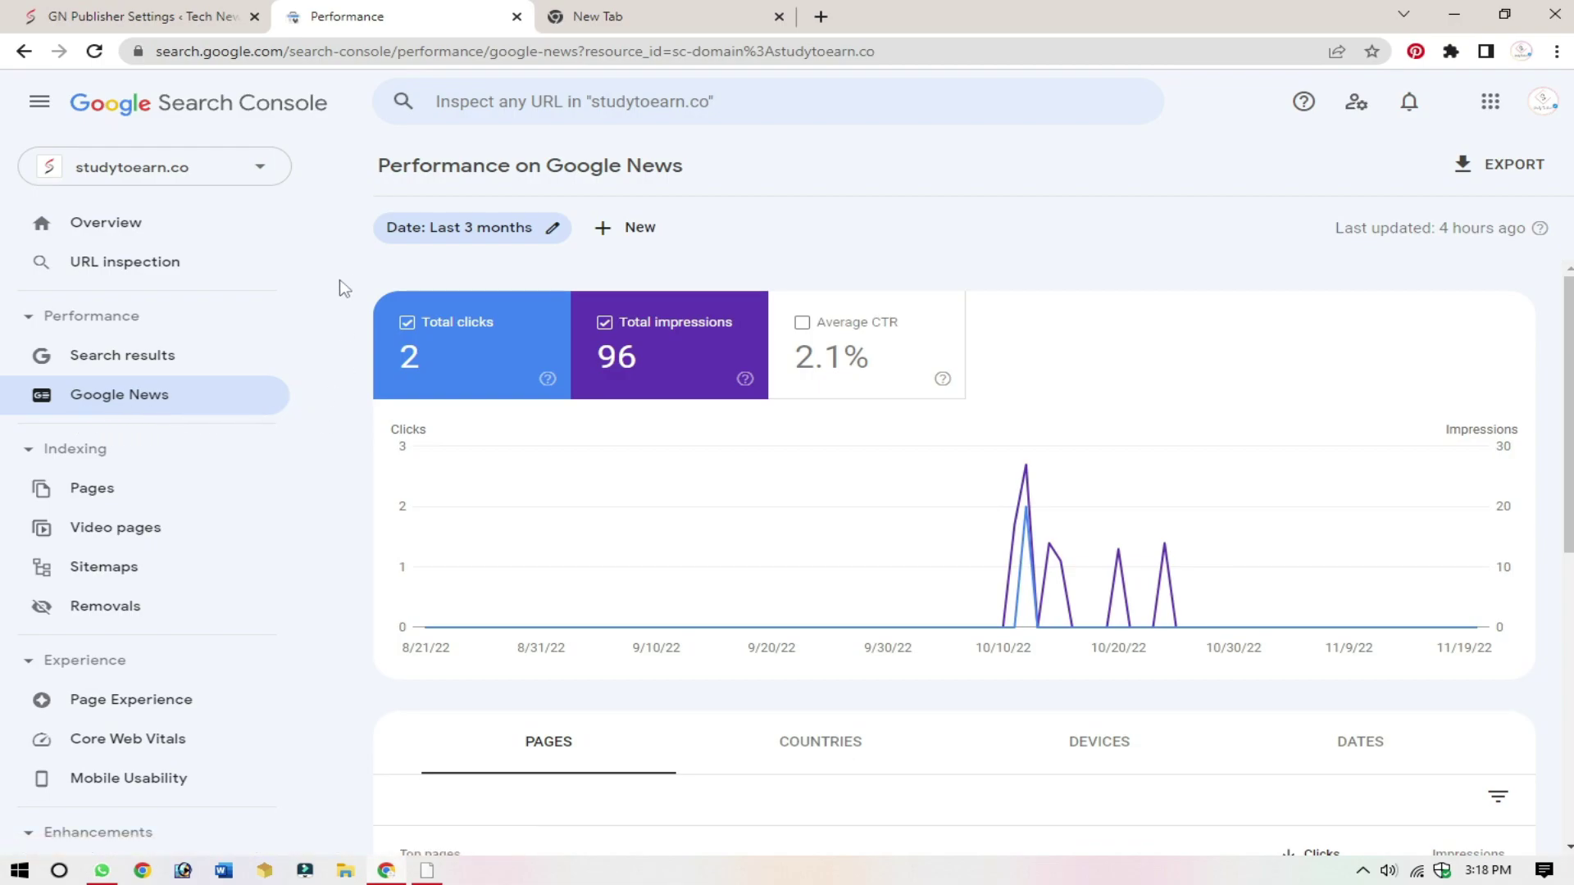
Step: In the site's WordPress admin, search the directory of new plugins for GN Publisher and look at its entry
click(169, 16)
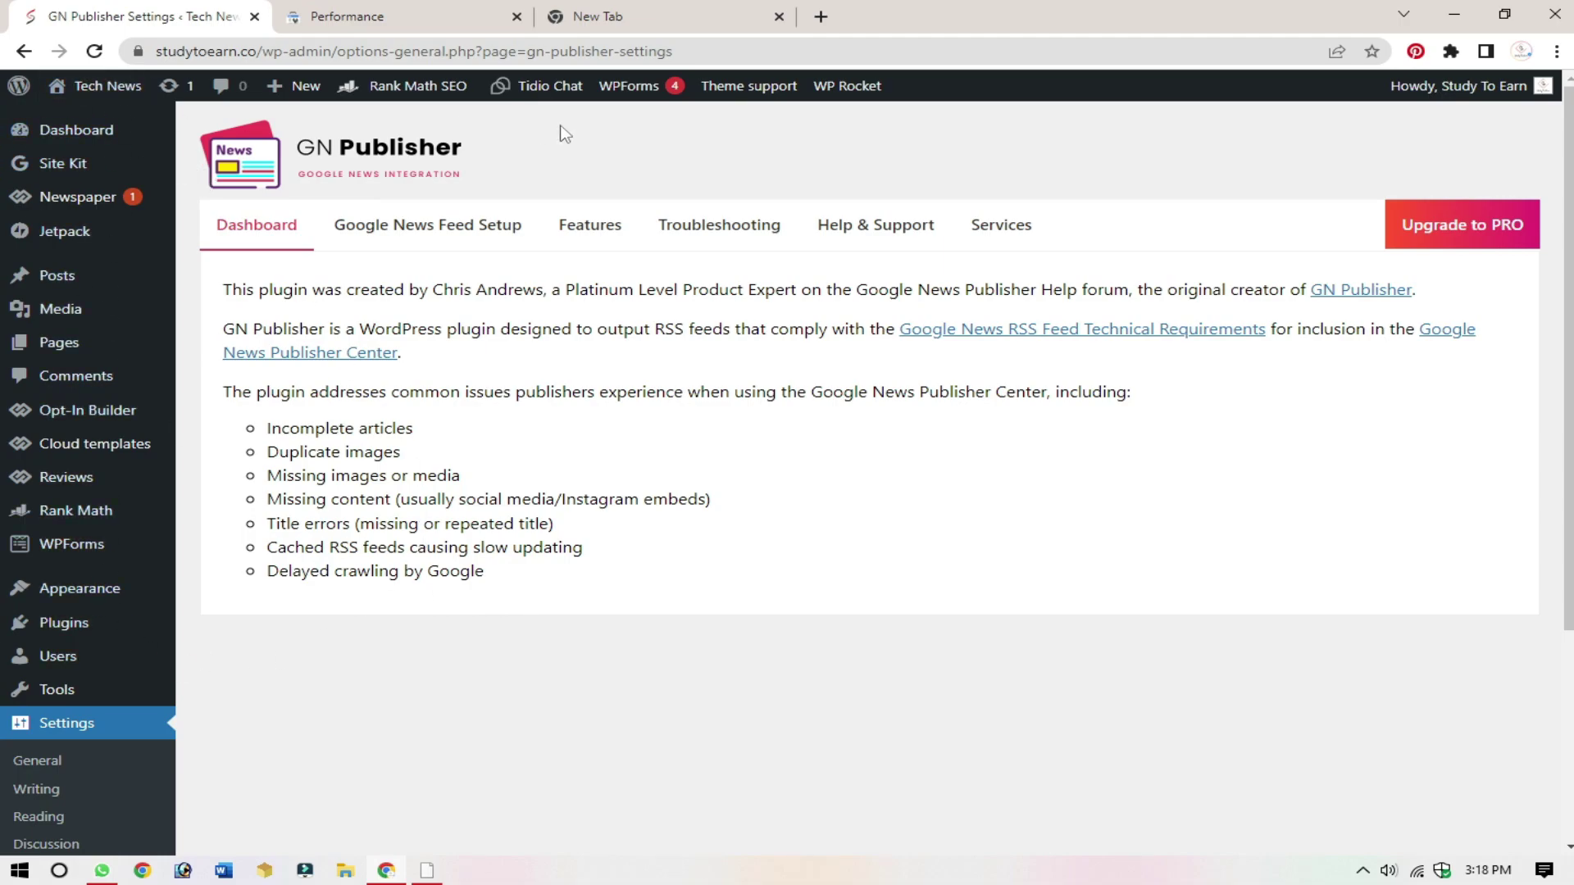
scroll(789, 471, down, 4)
scroll(809, 509, up, 4)
click(79, 636)
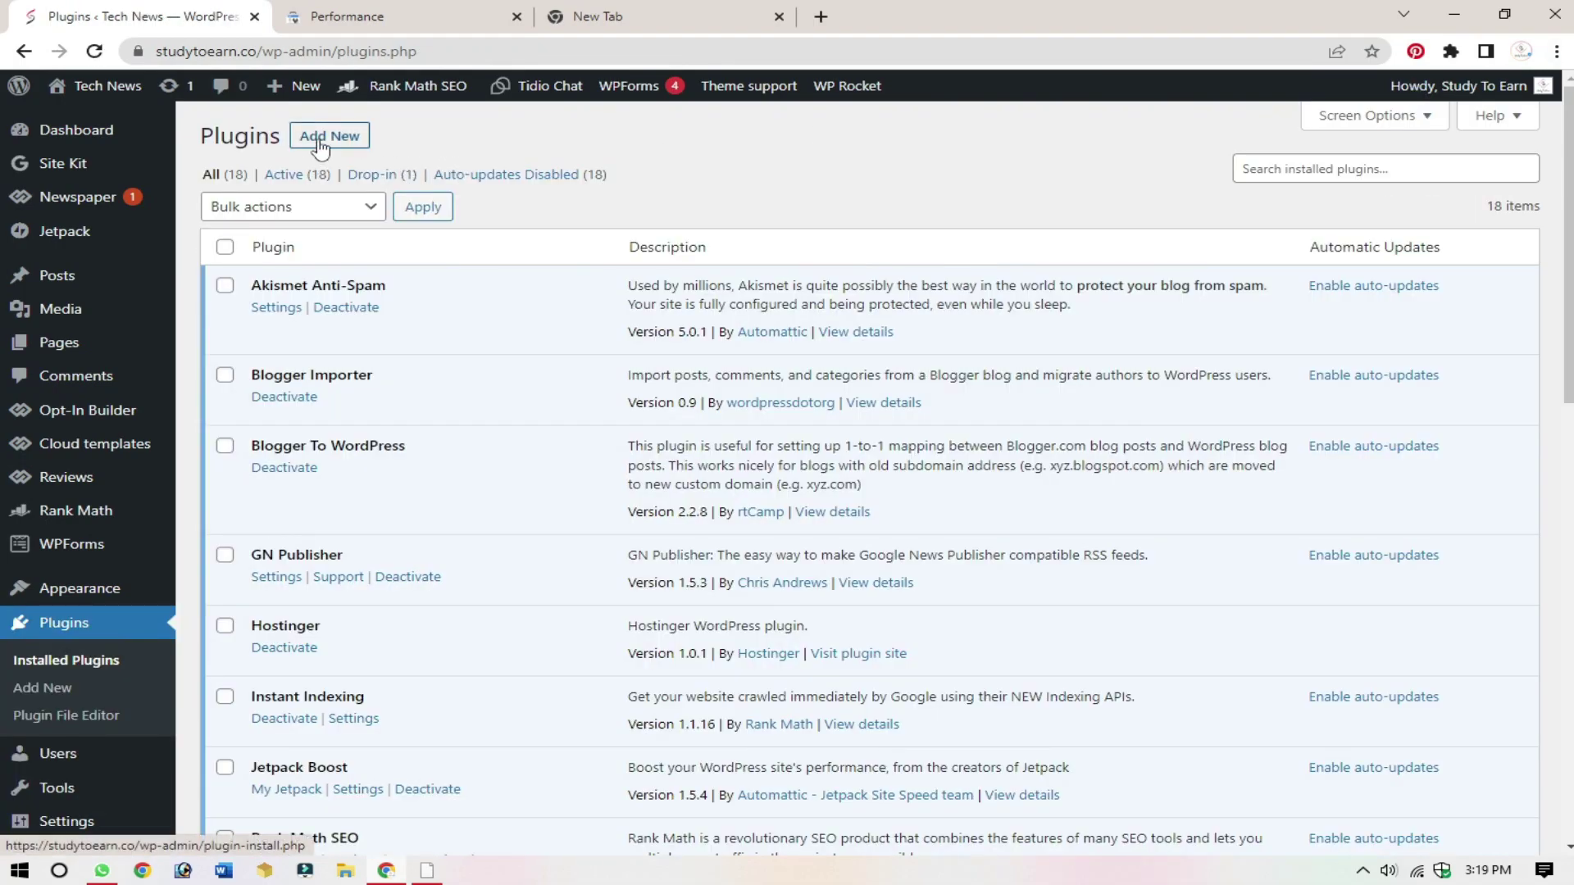
click(341, 139)
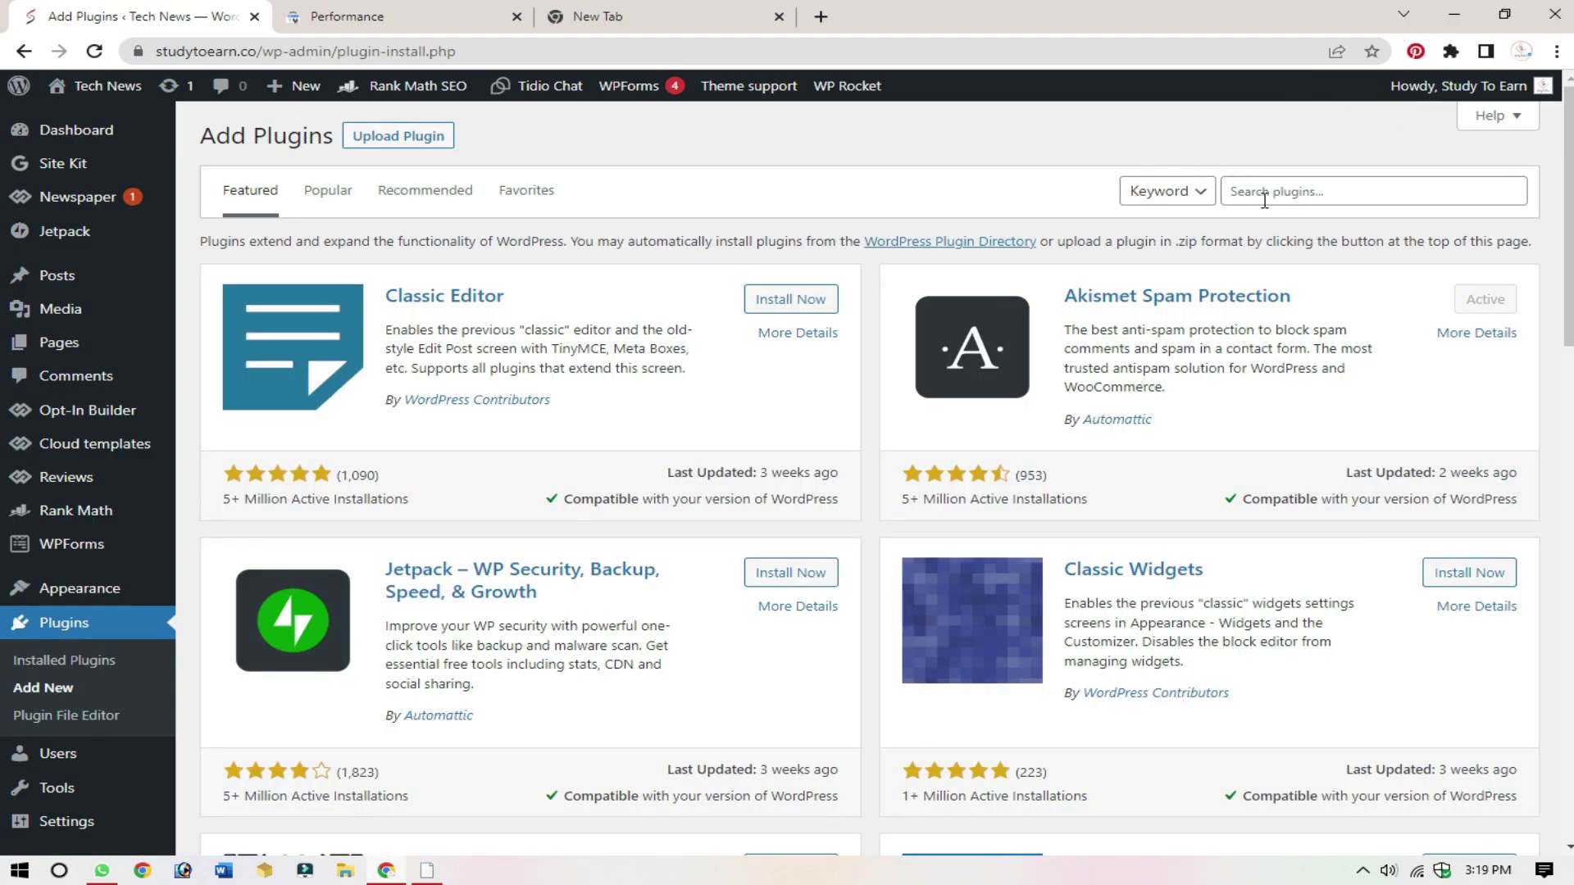
click(1289, 187)
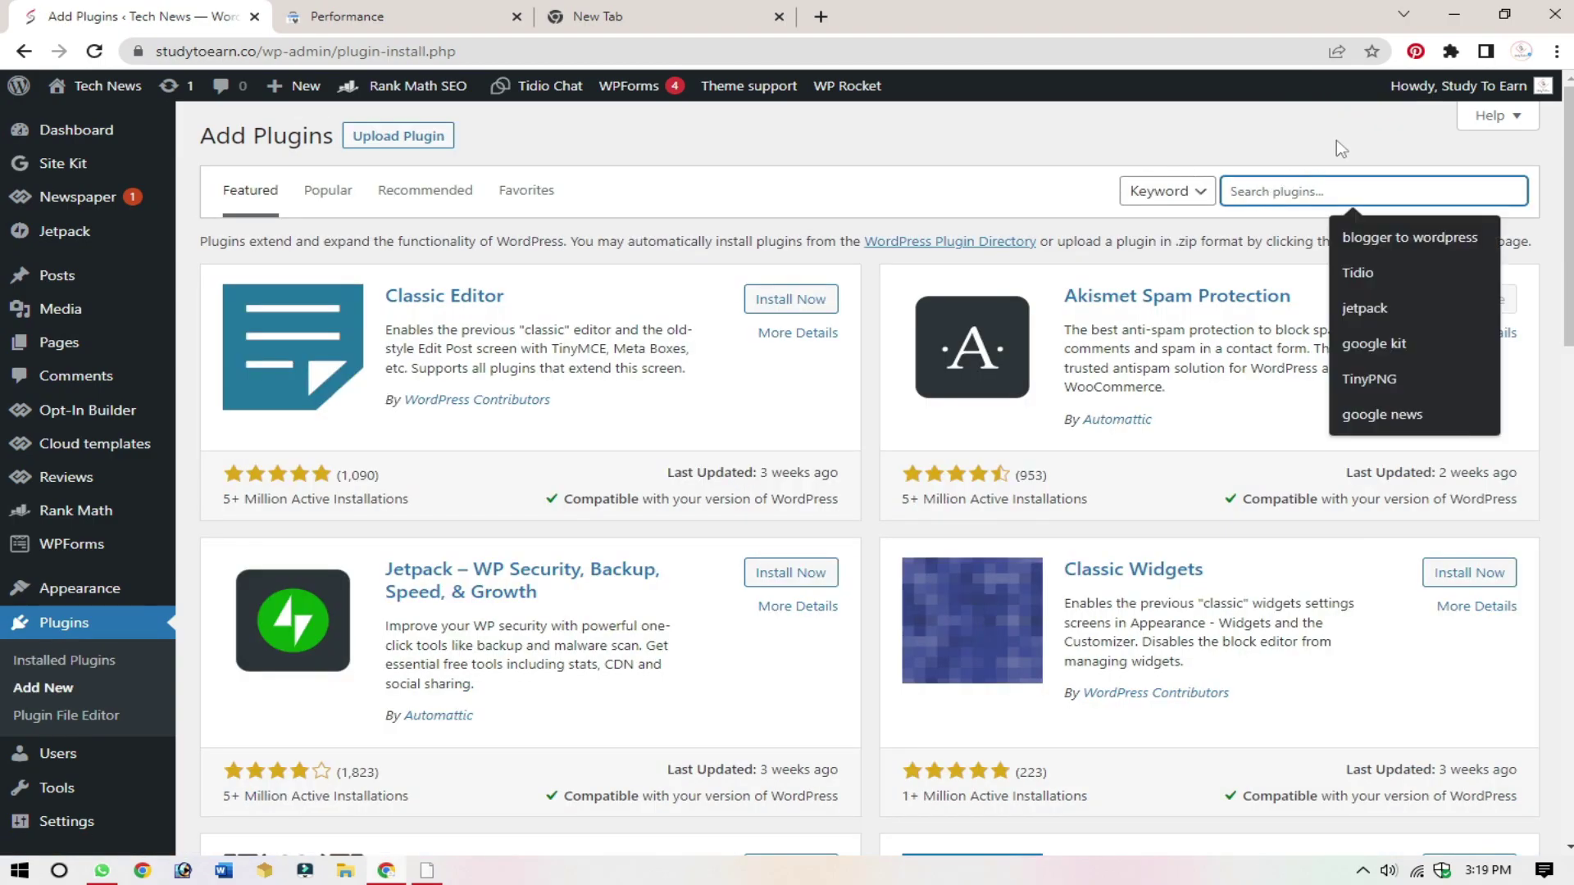
text(GN Publisher)
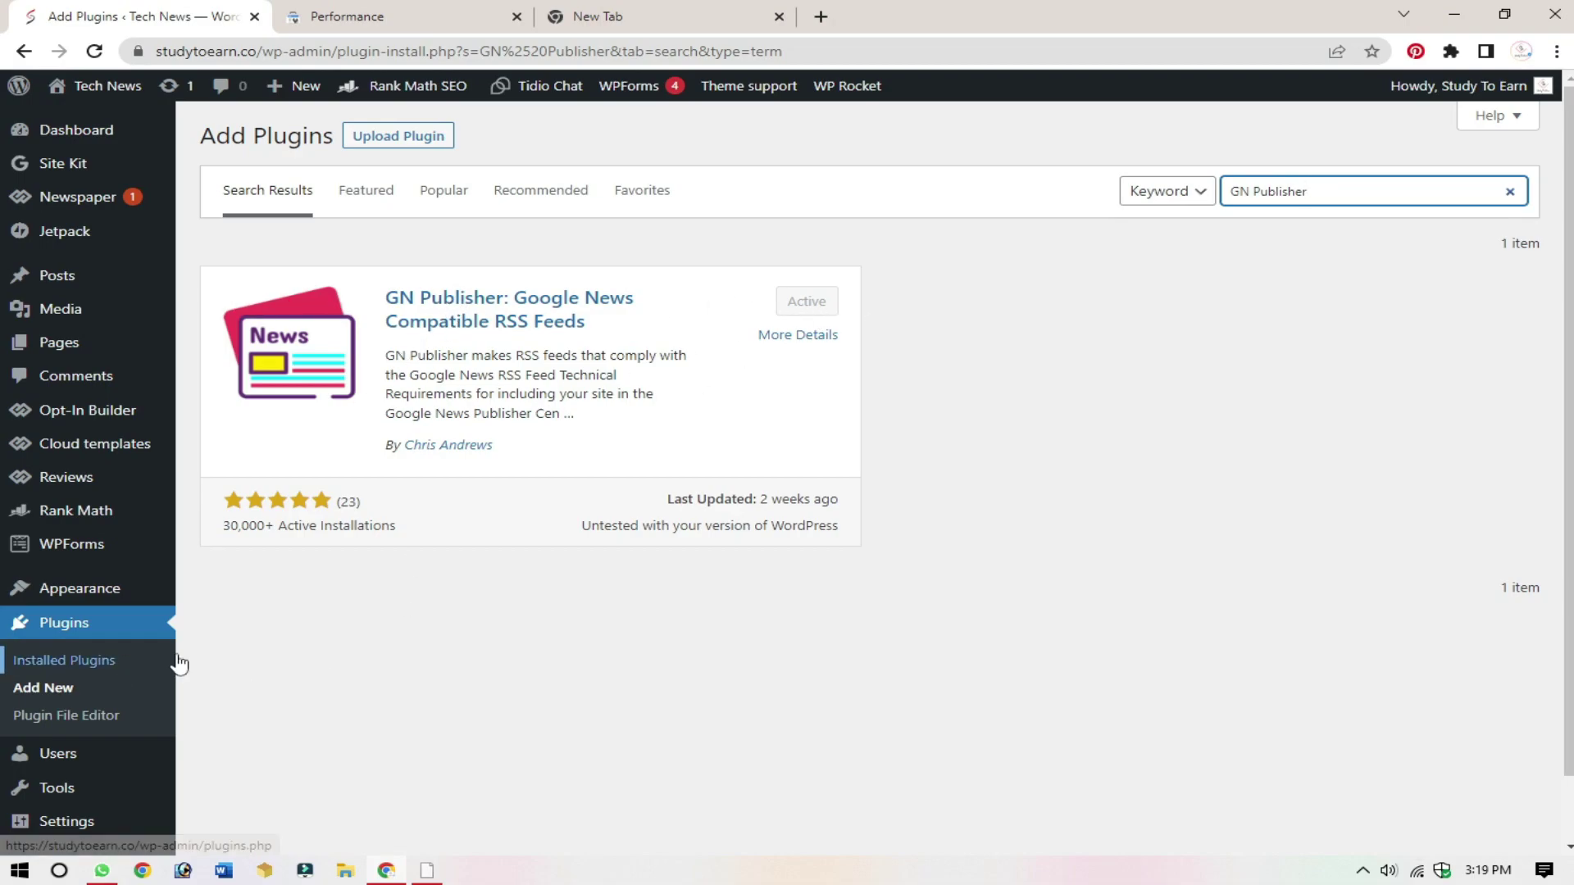
click(482, 326)
click(1254, 402)
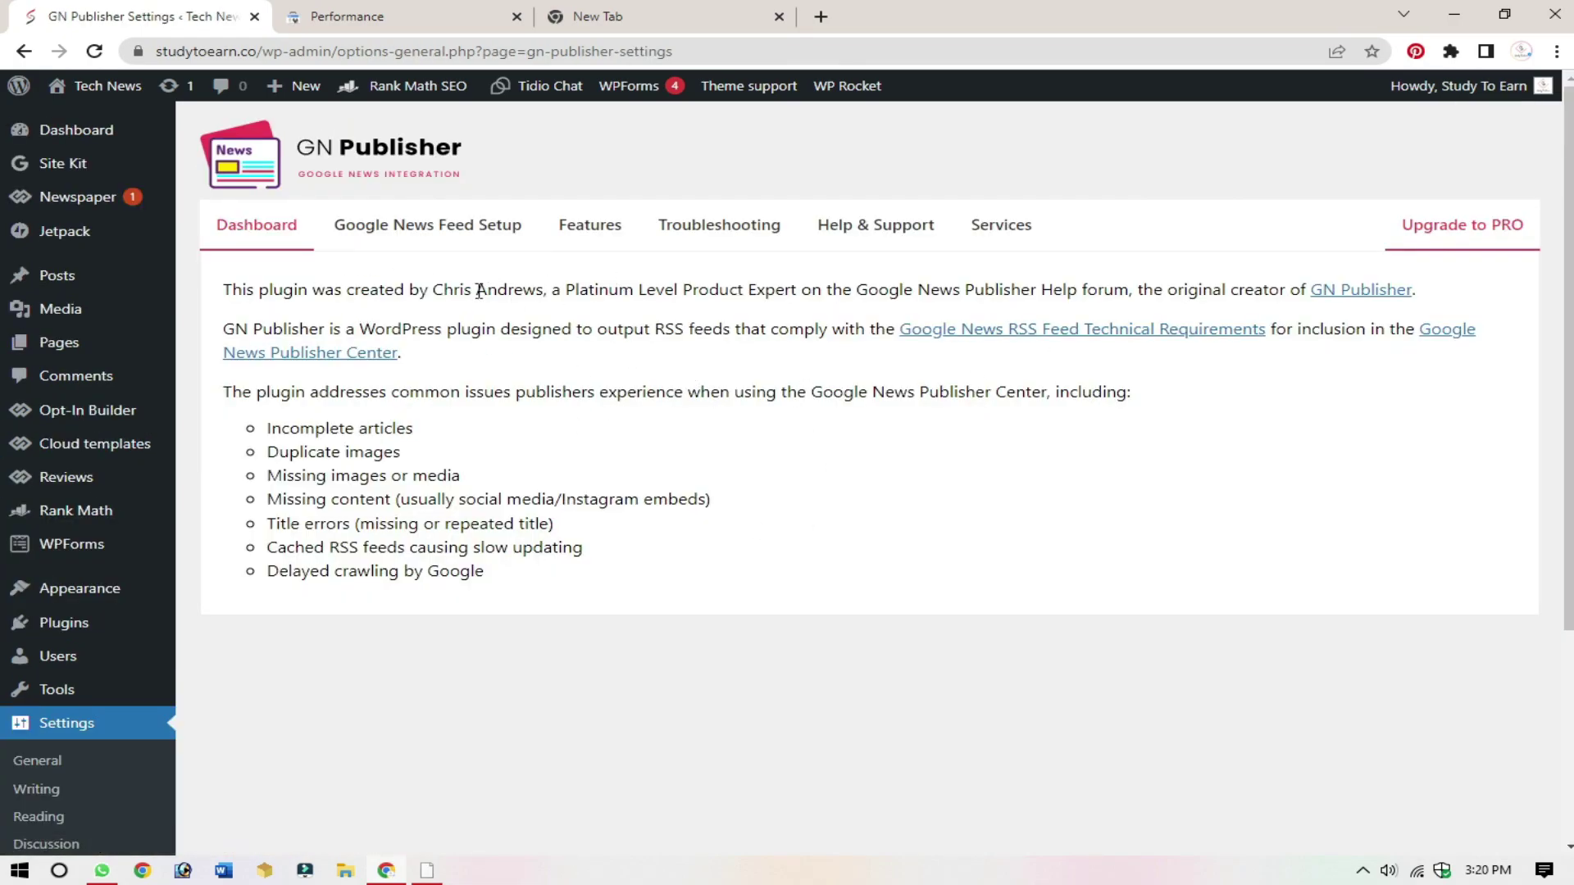
click(463, 246)
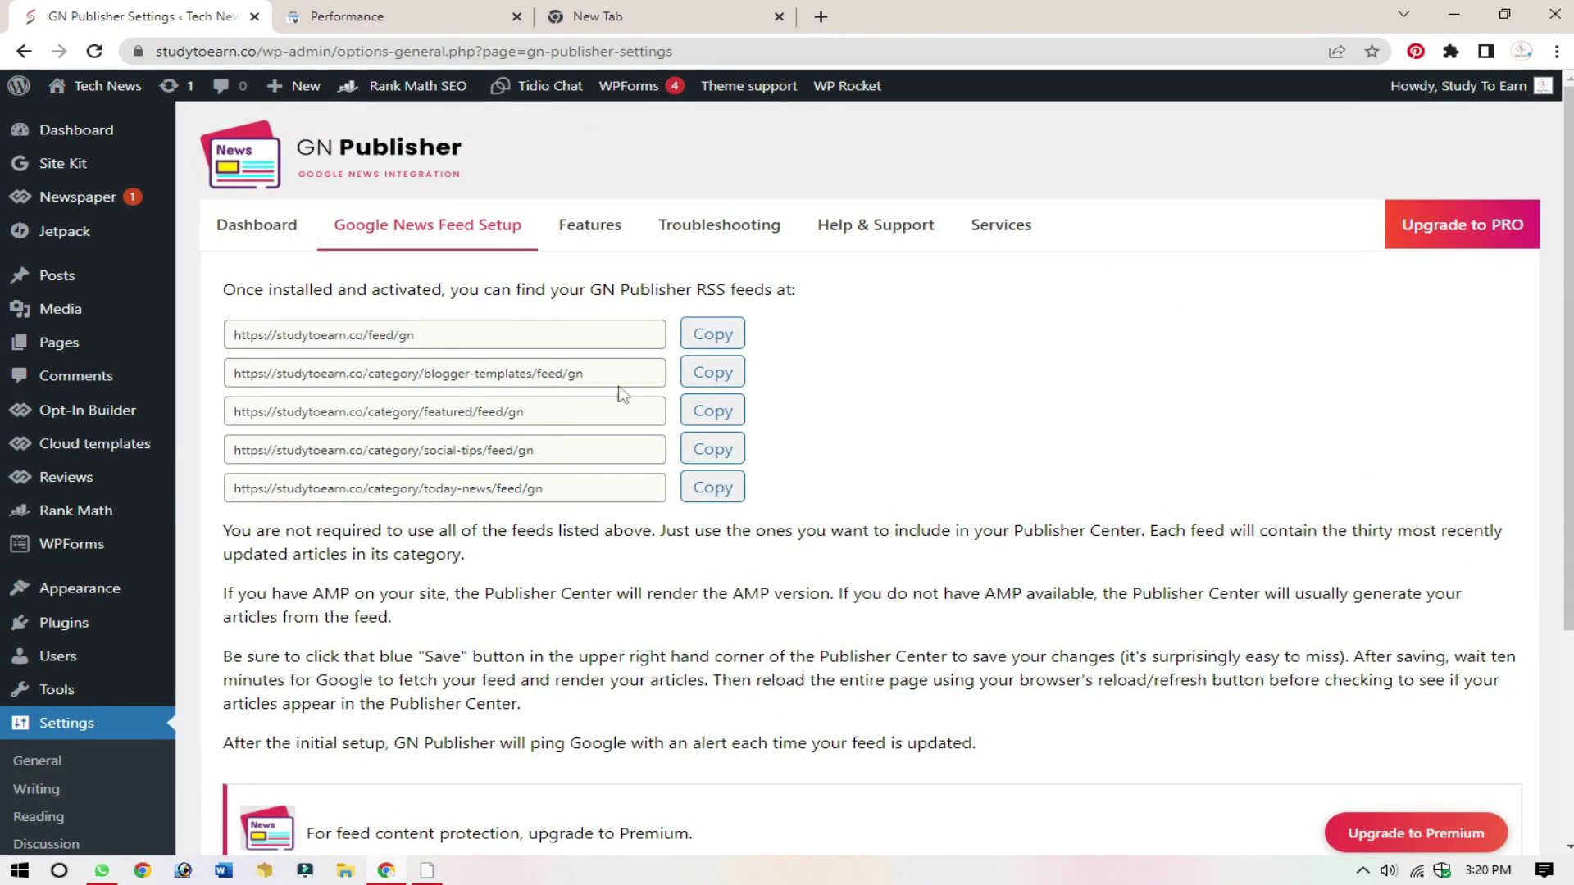
click(722, 338)
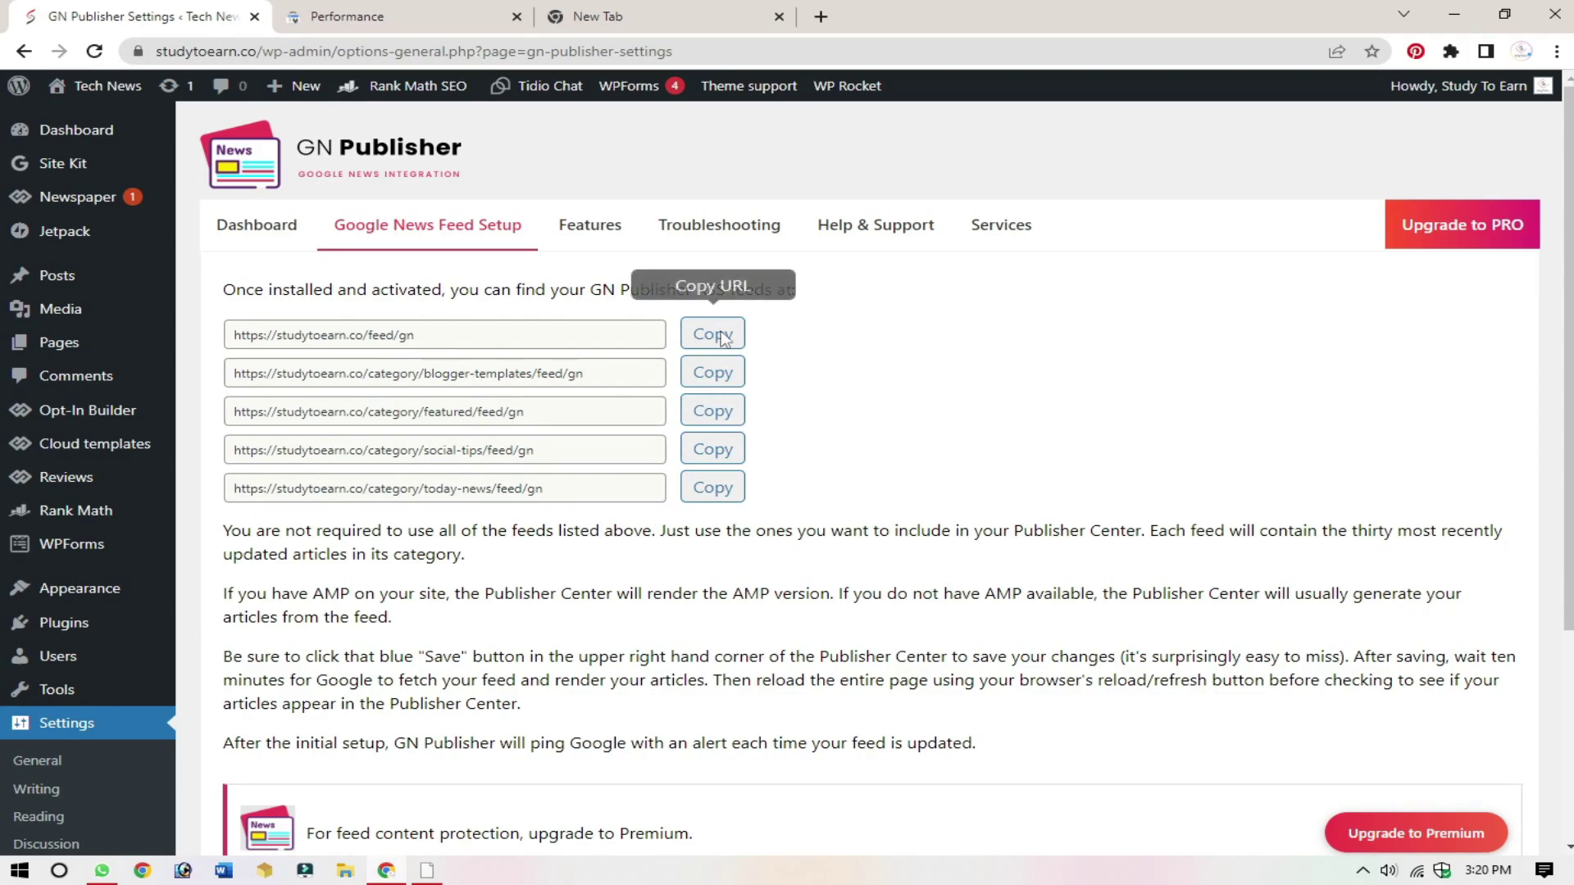
click(713, 336)
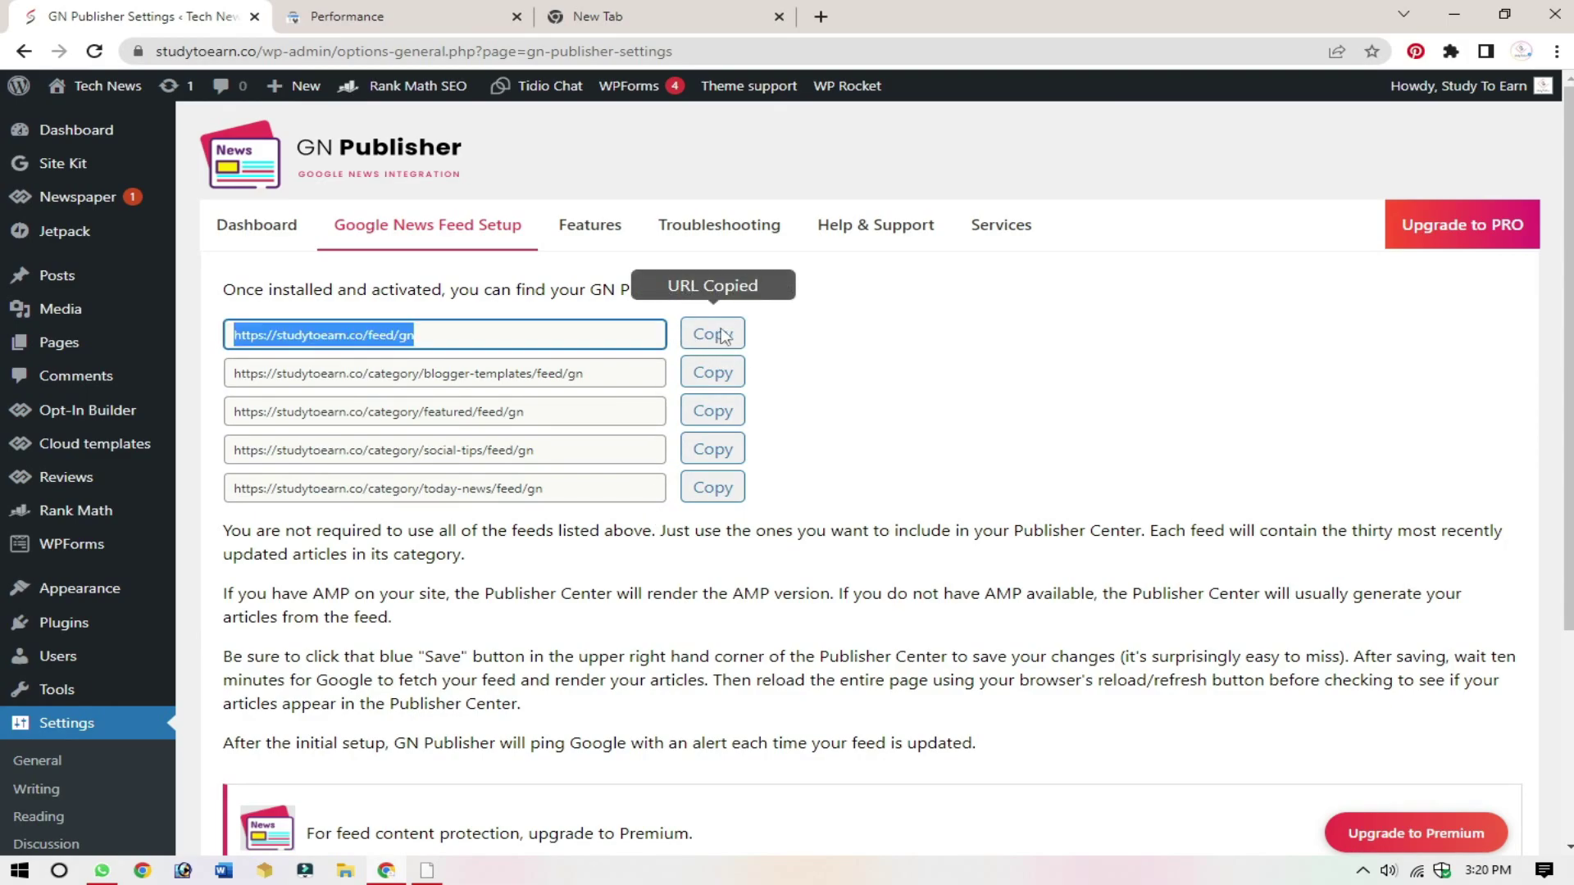
Step: Switch to Publisher Center and open the Google News content settings of the Study To Earn publication for editing
click(746, 12)
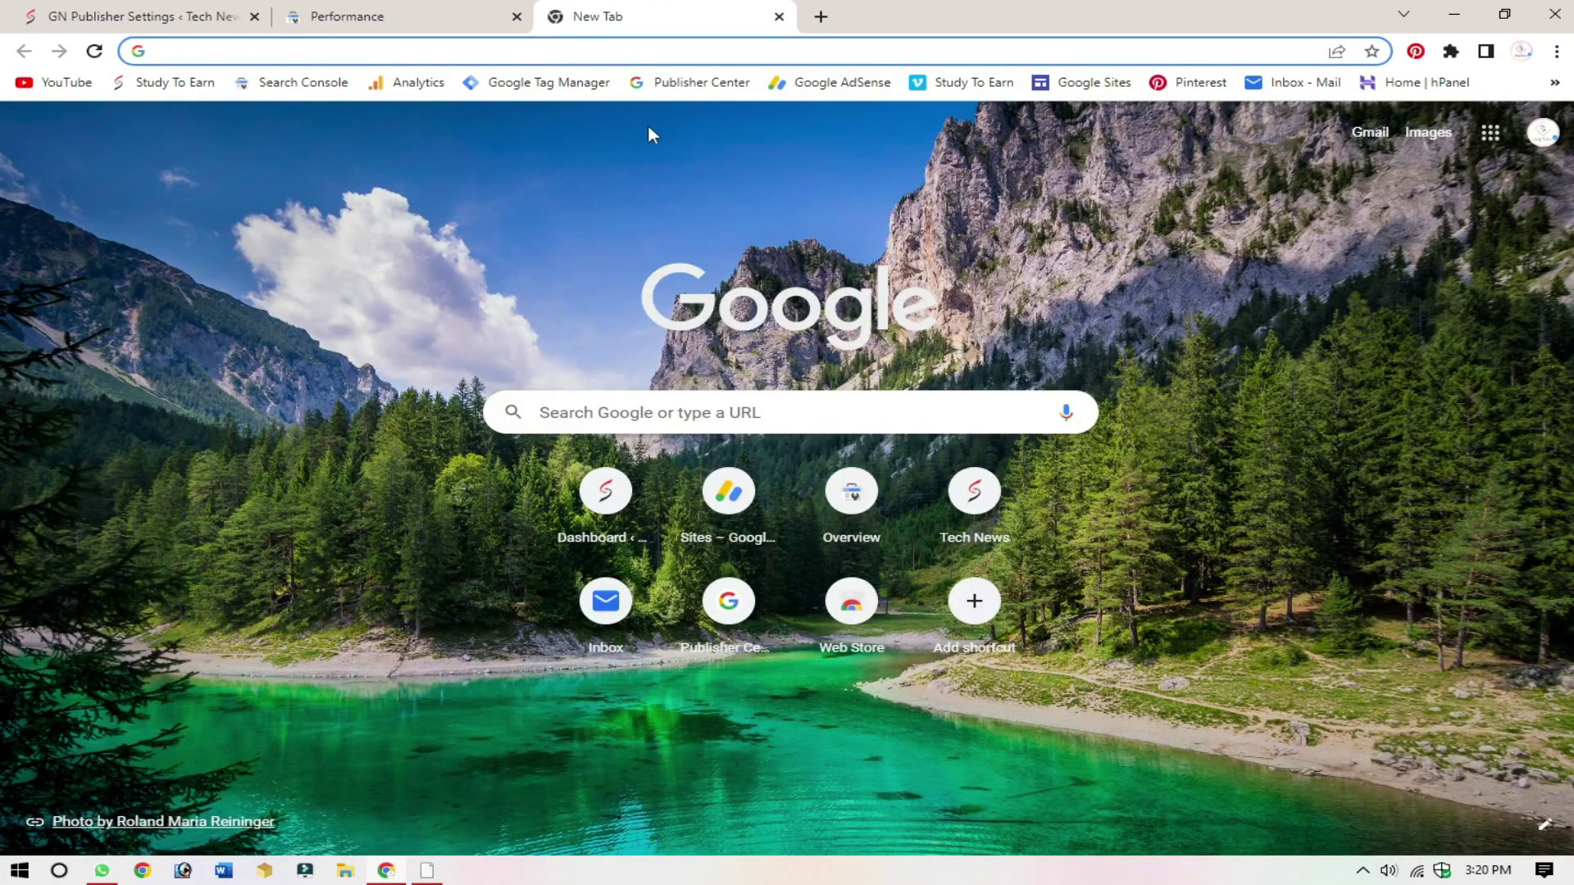
click(662, 84)
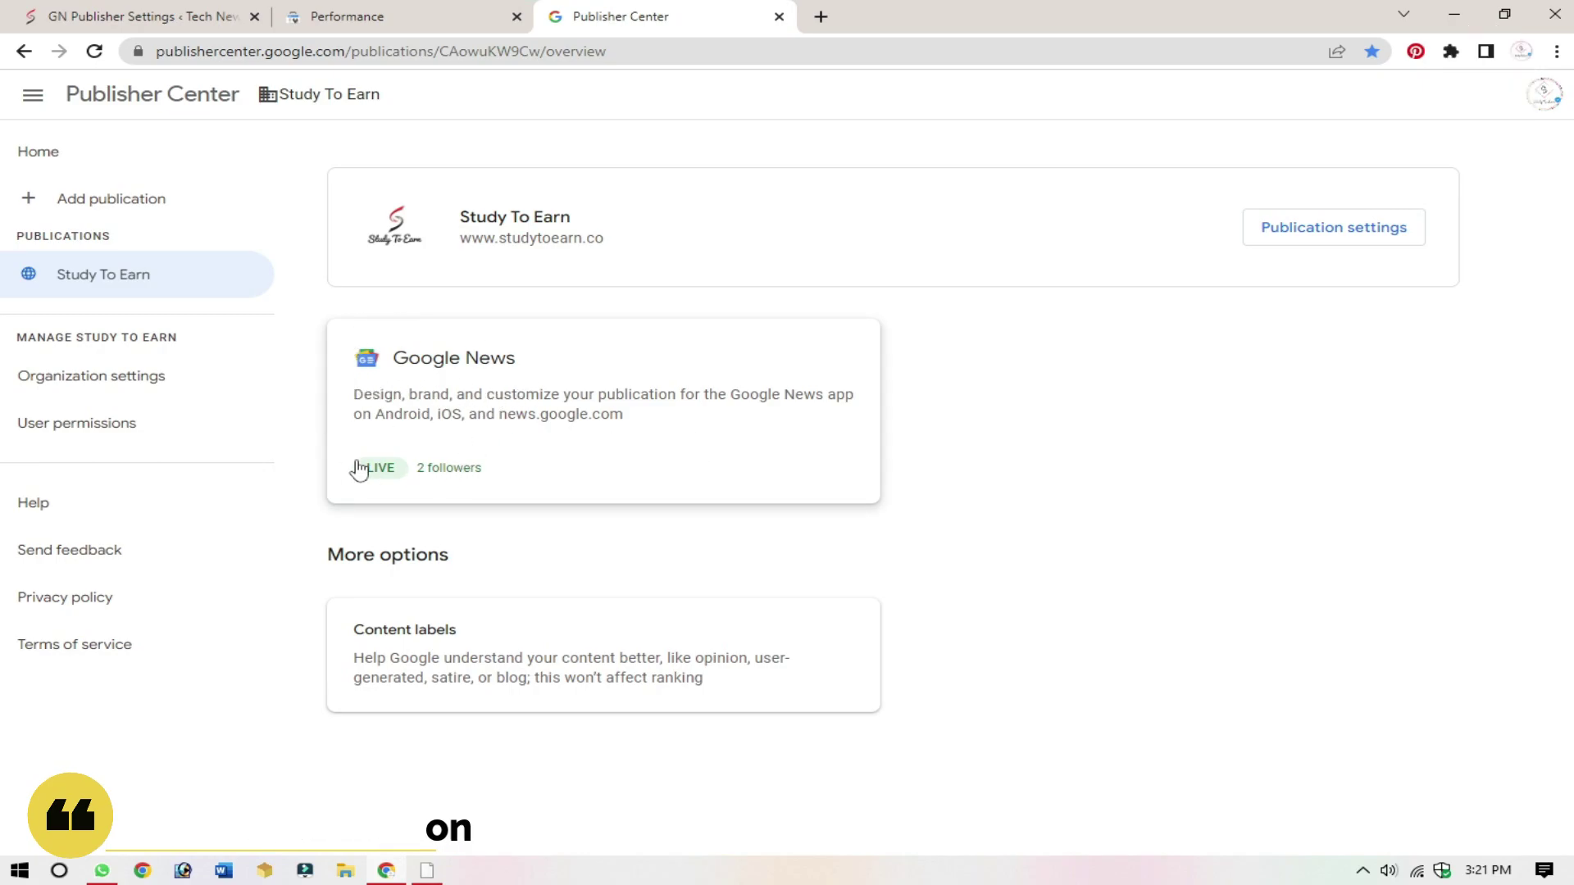
click(660, 464)
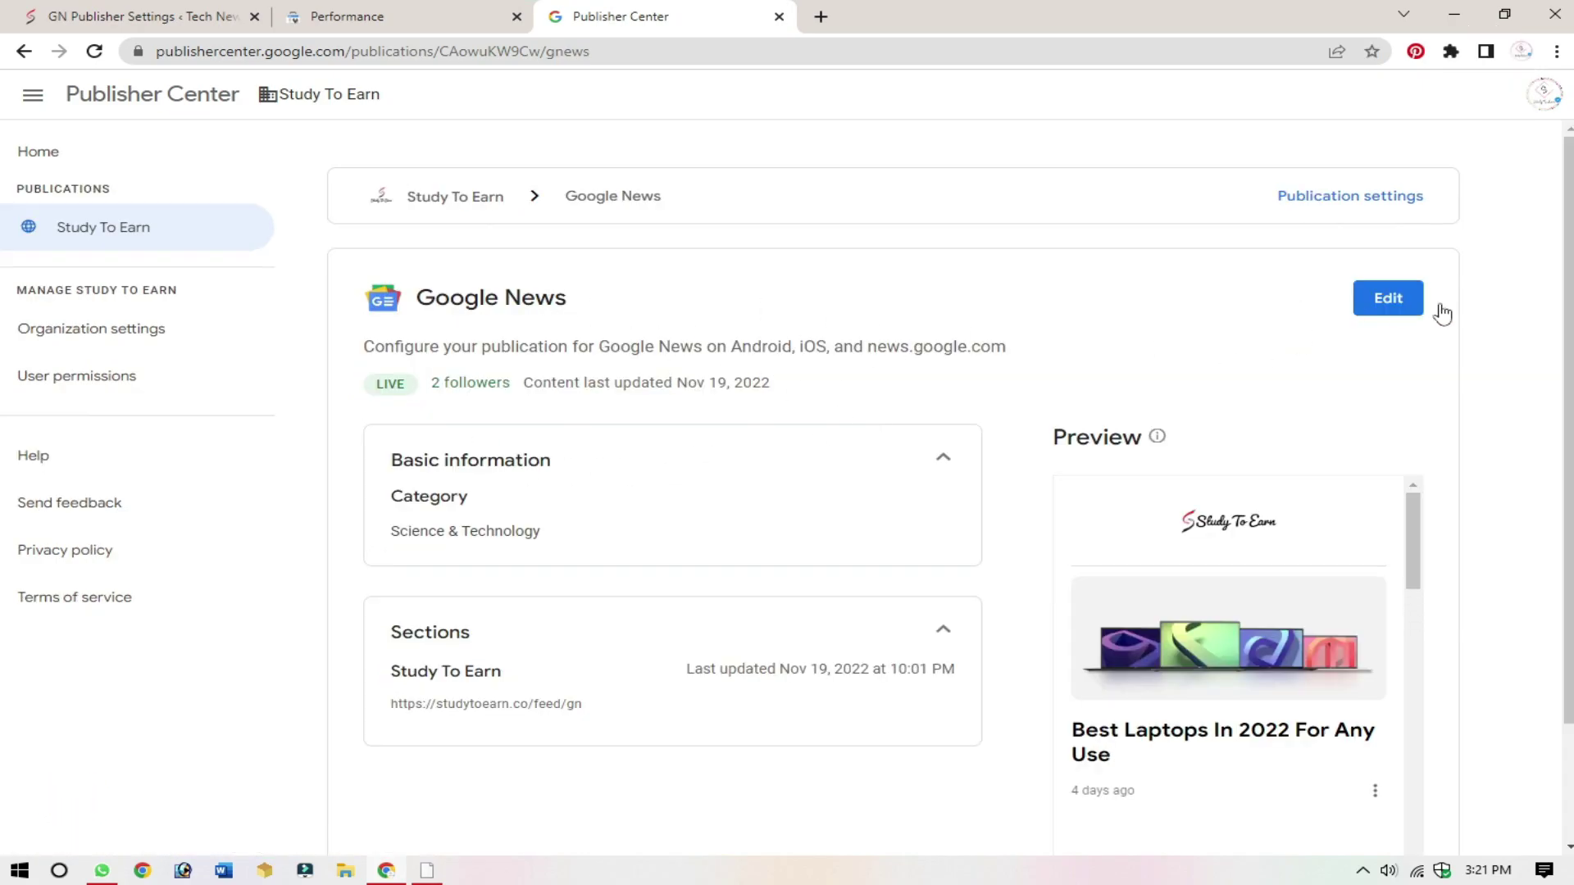
click(1381, 309)
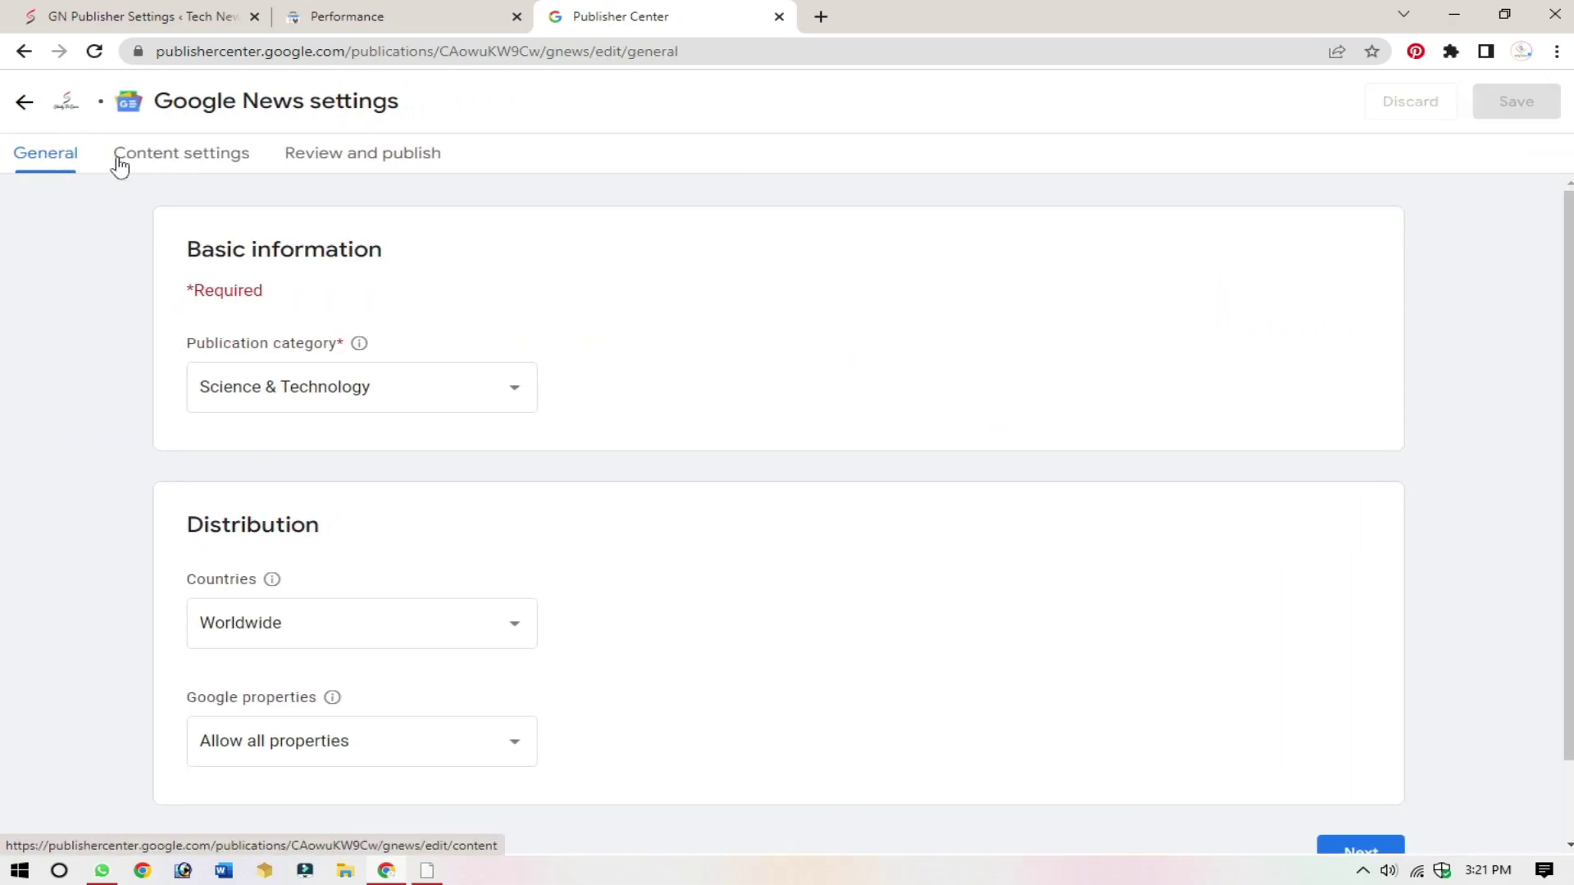
click(229, 164)
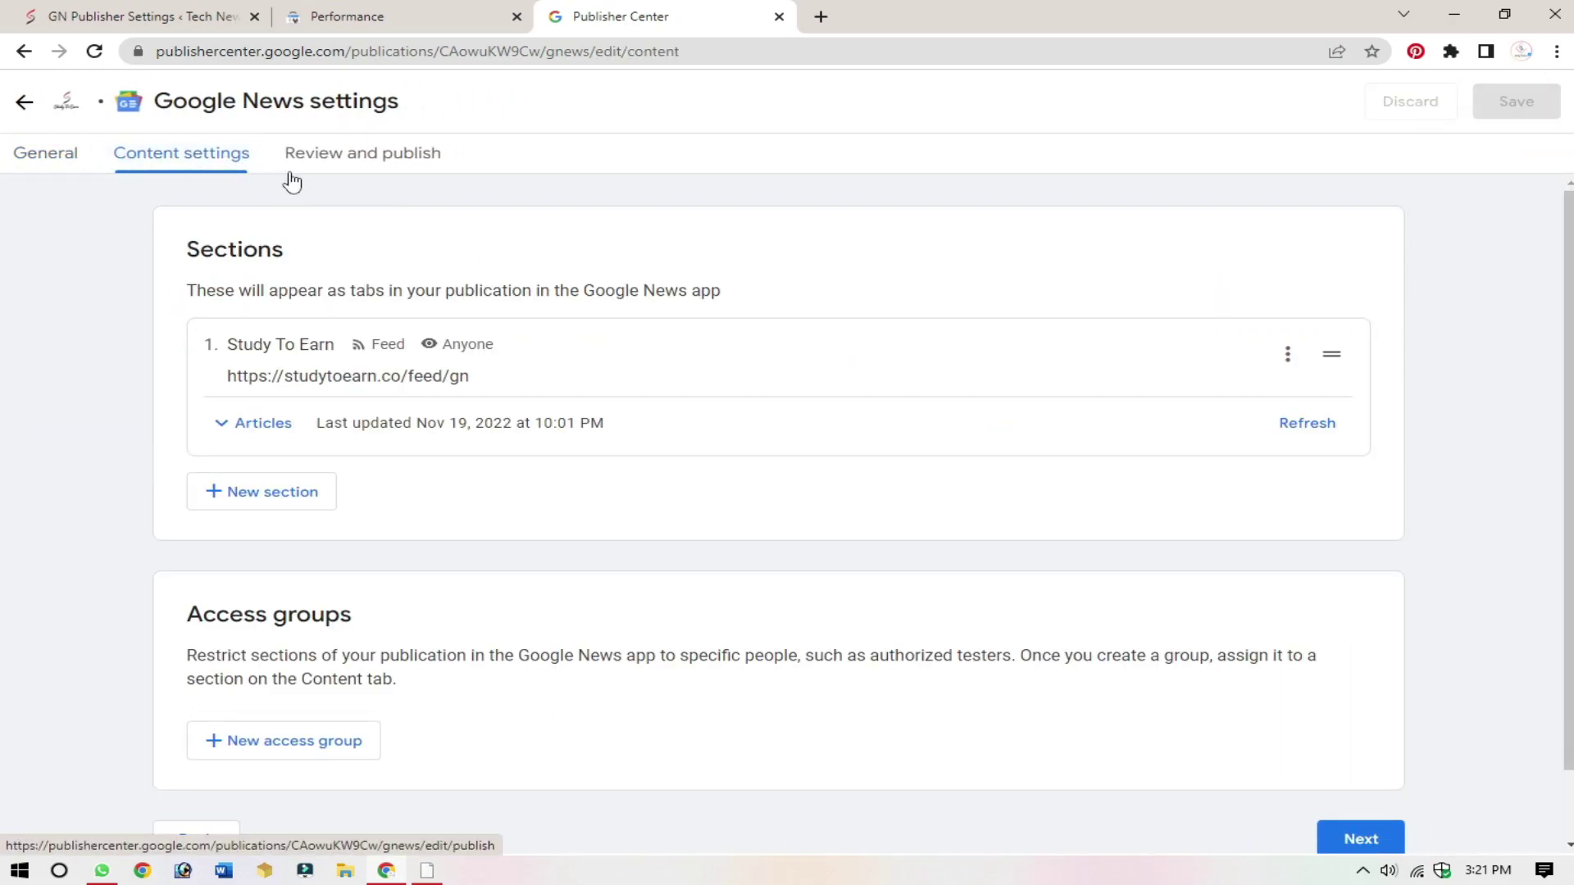
Step: Look through the articles of the Study To Earn section and collapse the list again
scroll(794, 265, down, 2)
scroll(508, 340, up, 2)
click(256, 433)
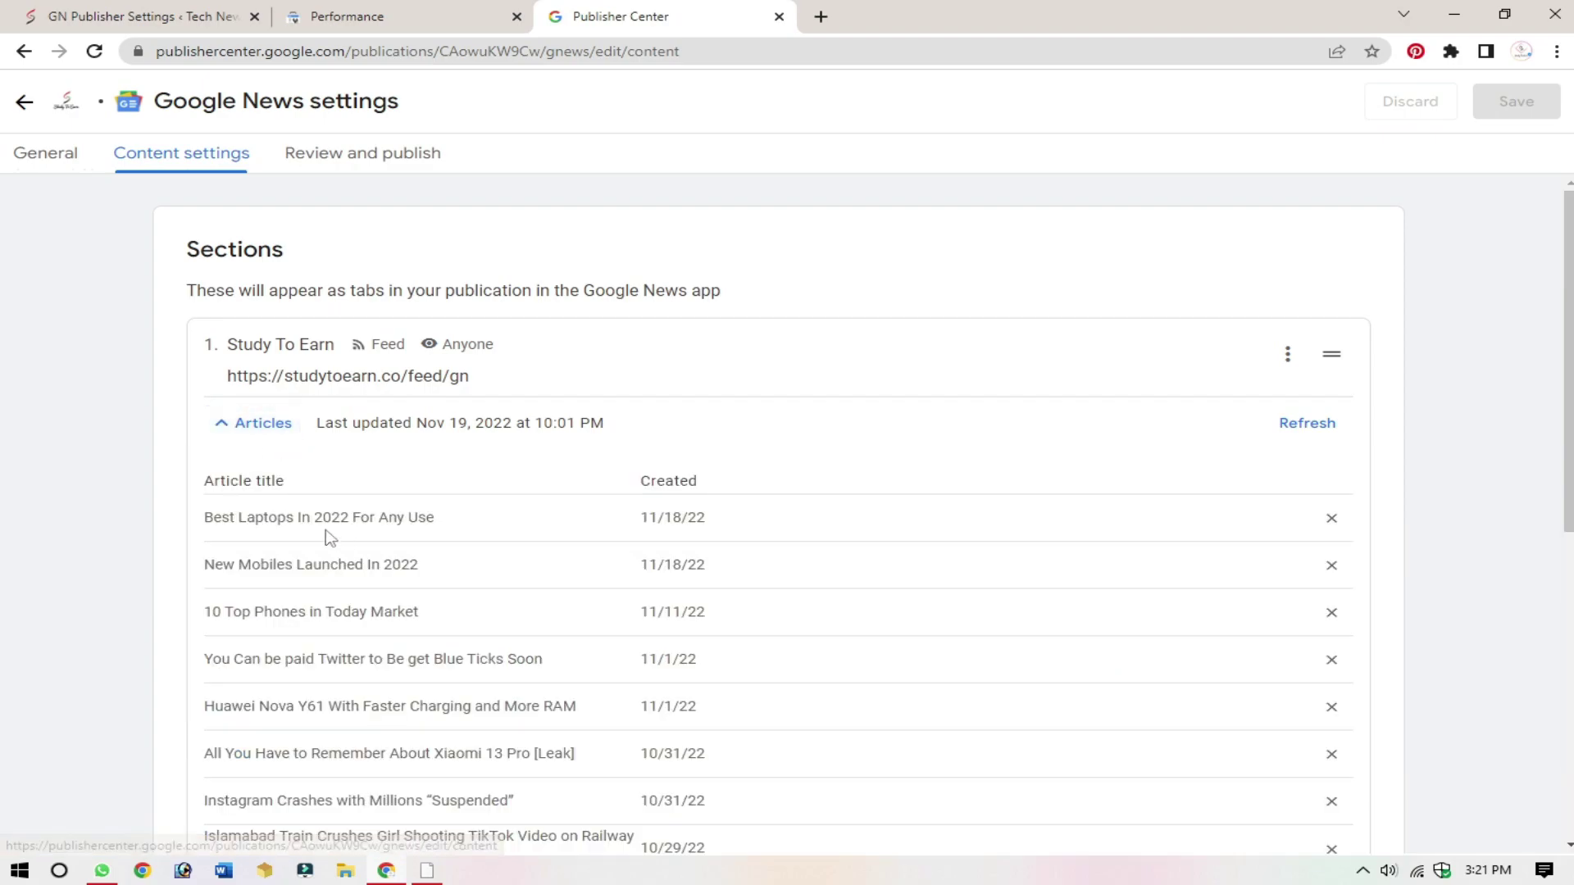
click(258, 433)
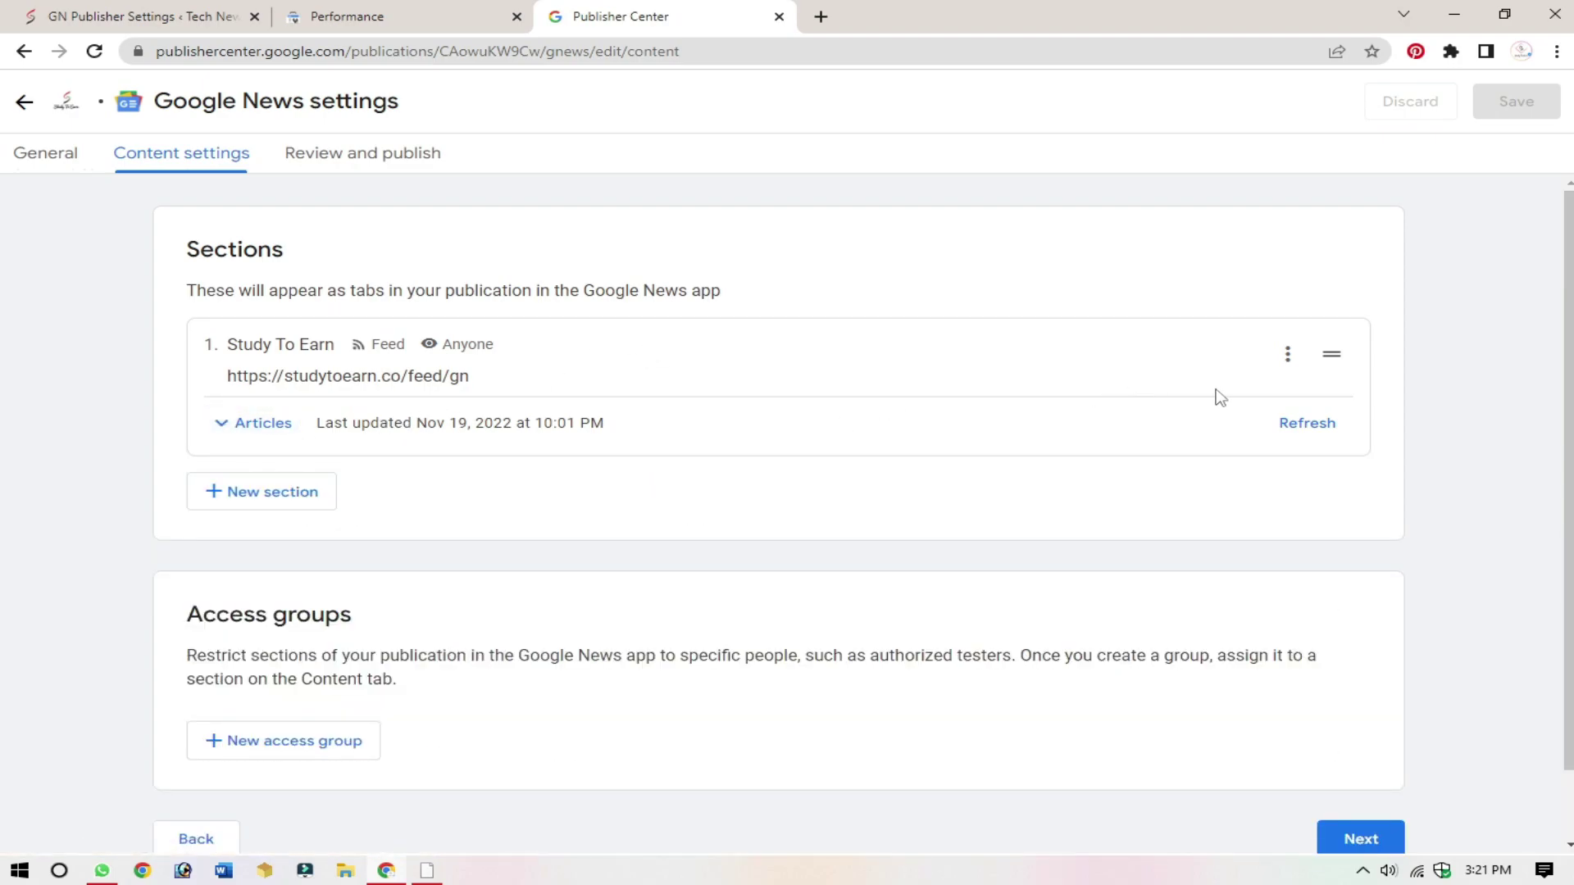
Step: Open the Study To Earn section's feed for editing and check its section title and view access options
click(1287, 360)
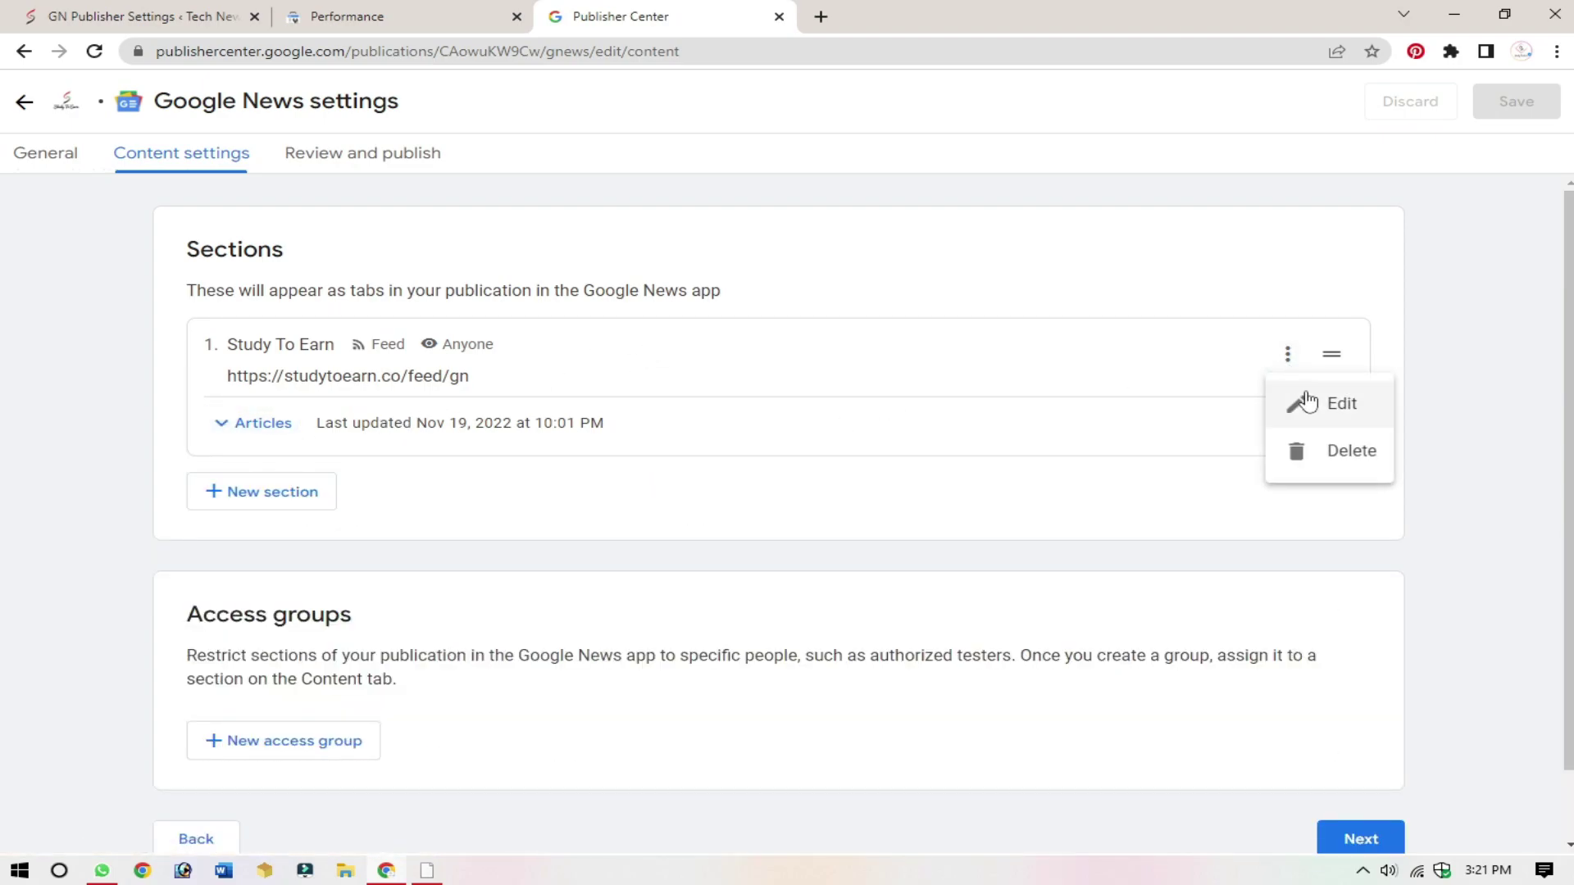
click(1346, 418)
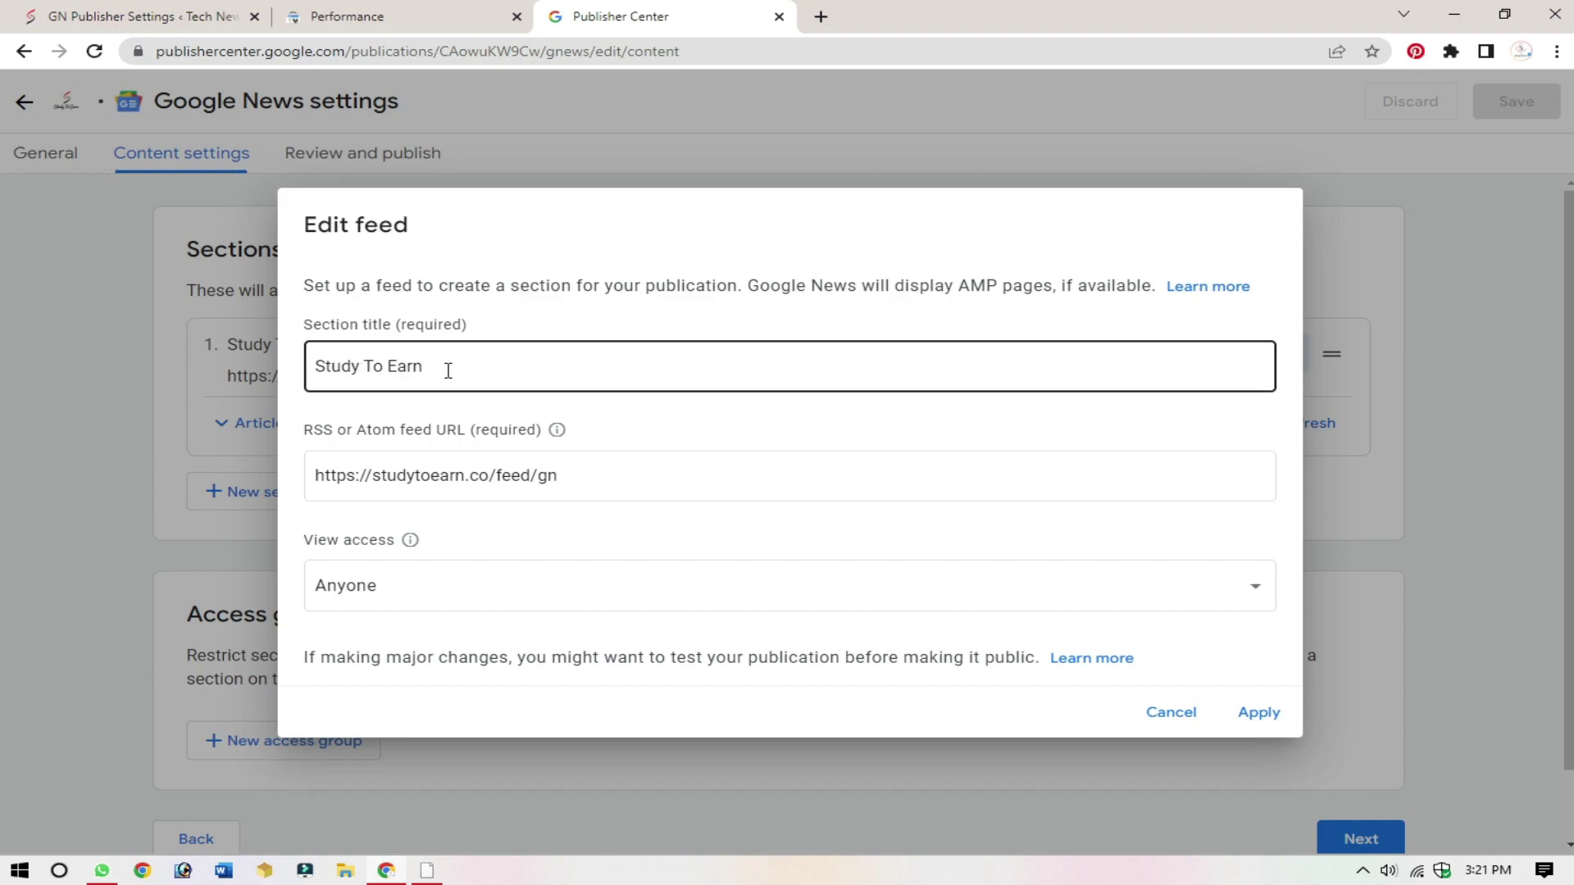
drag(447, 371, 315, 368)
triple_click(479, 372)
click(448, 426)
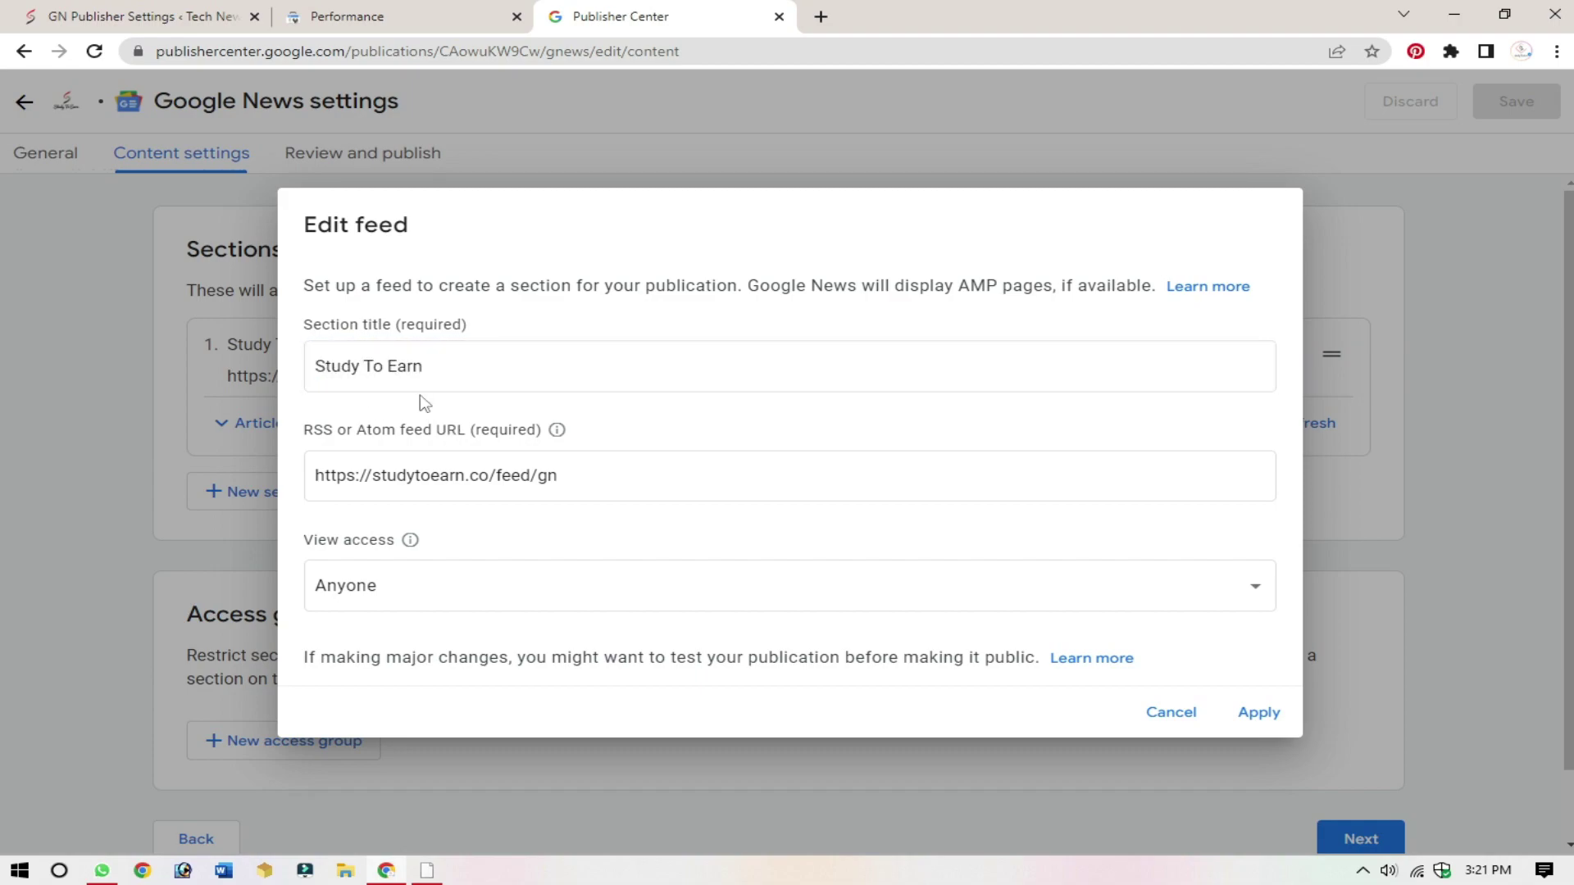
click(470, 587)
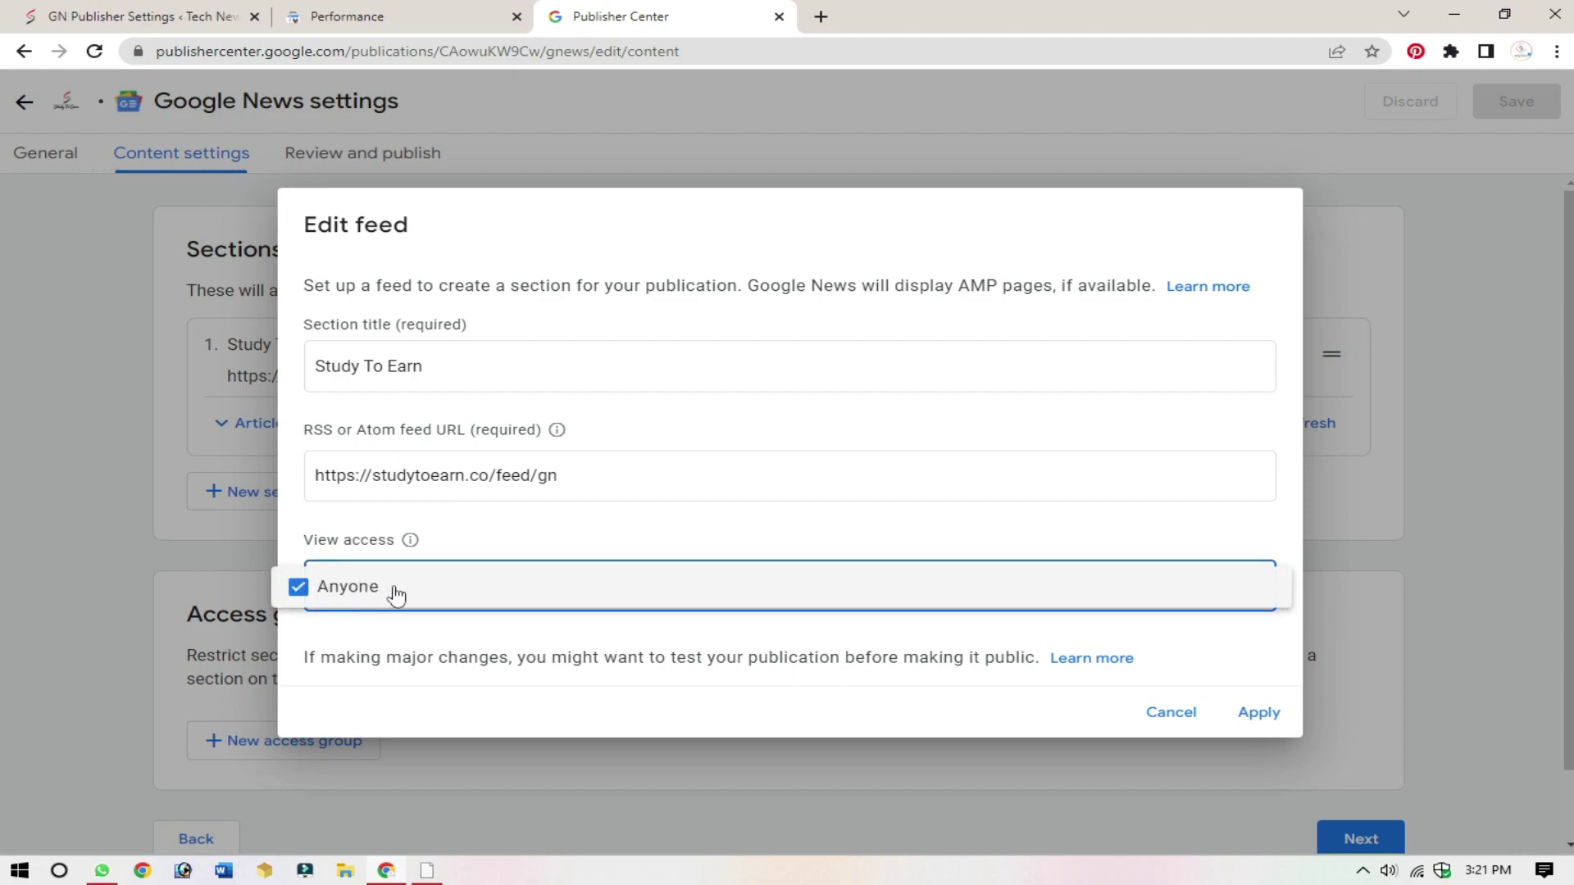
click(464, 645)
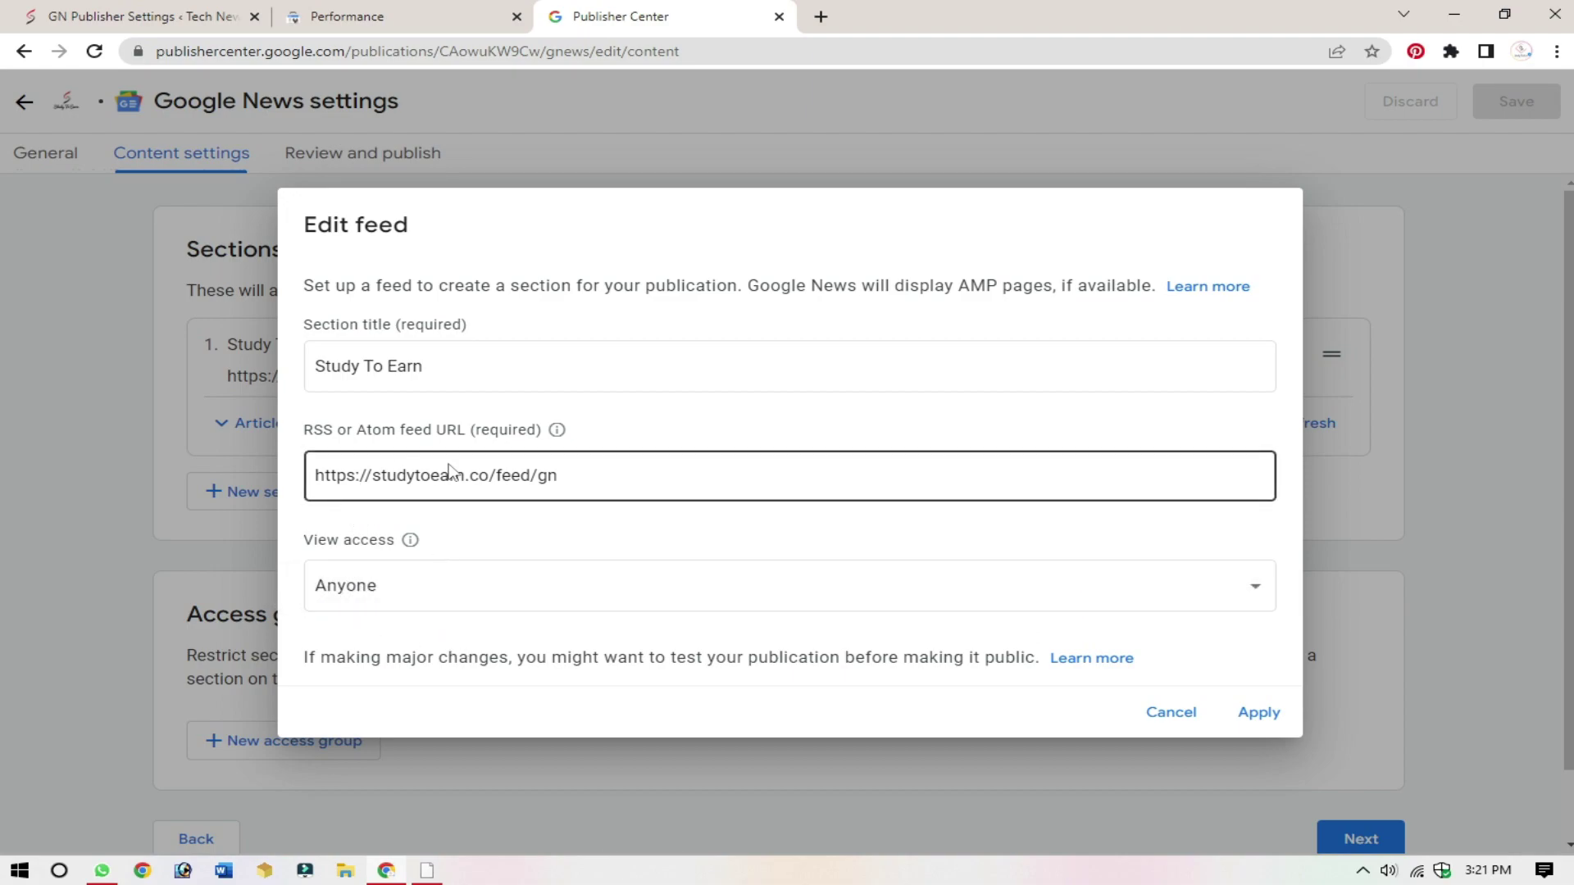
drag(315, 431, 614, 429)
click(580, 494)
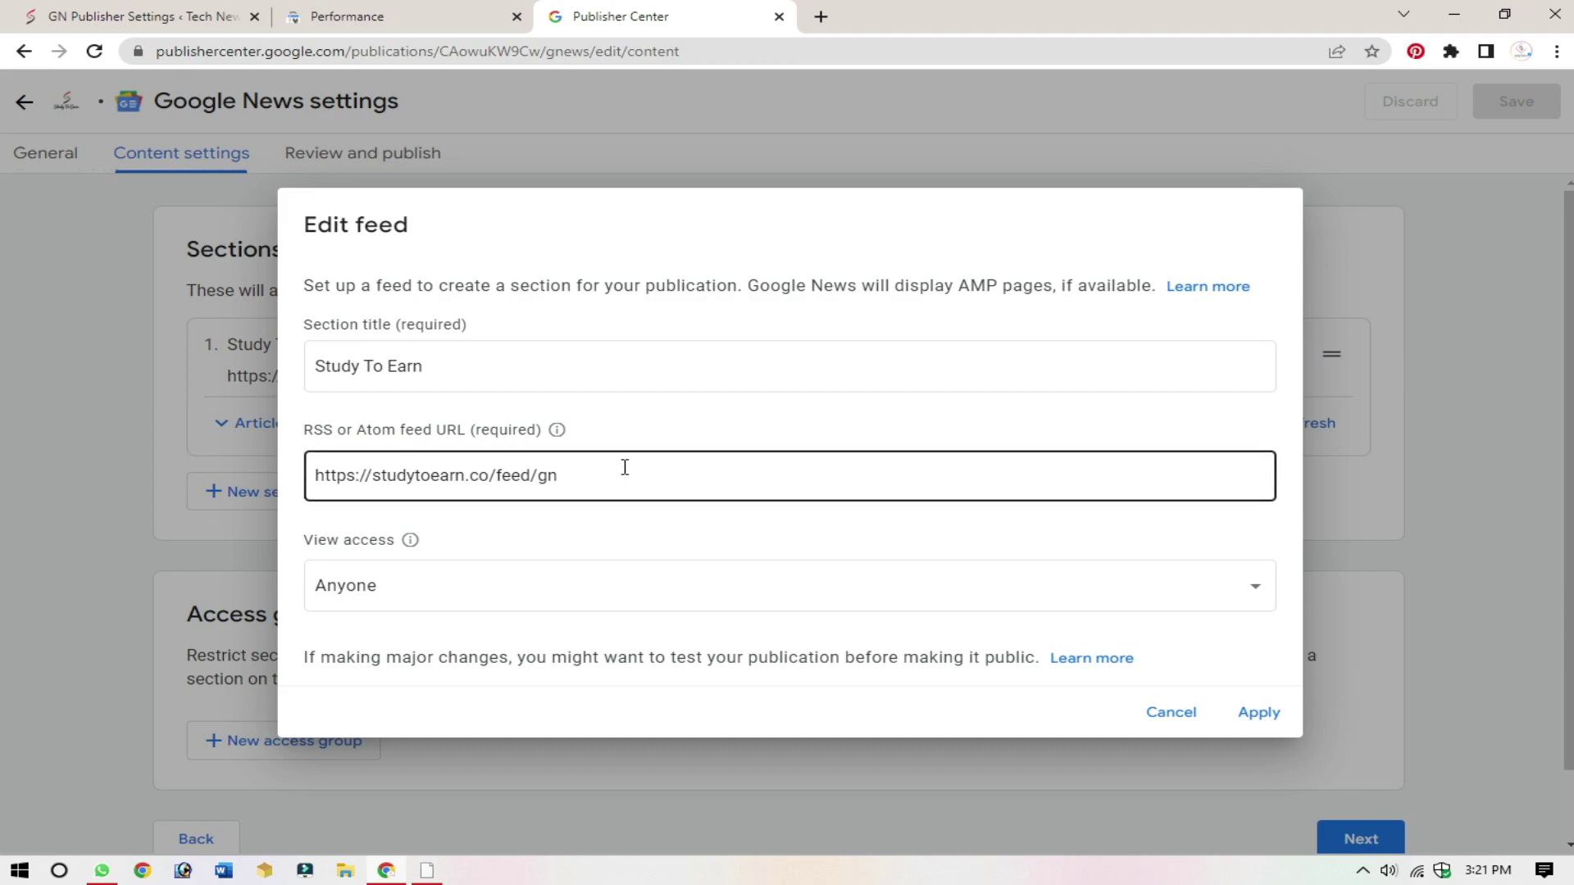
drag(608, 473, 317, 474)
key(ctrl+c)
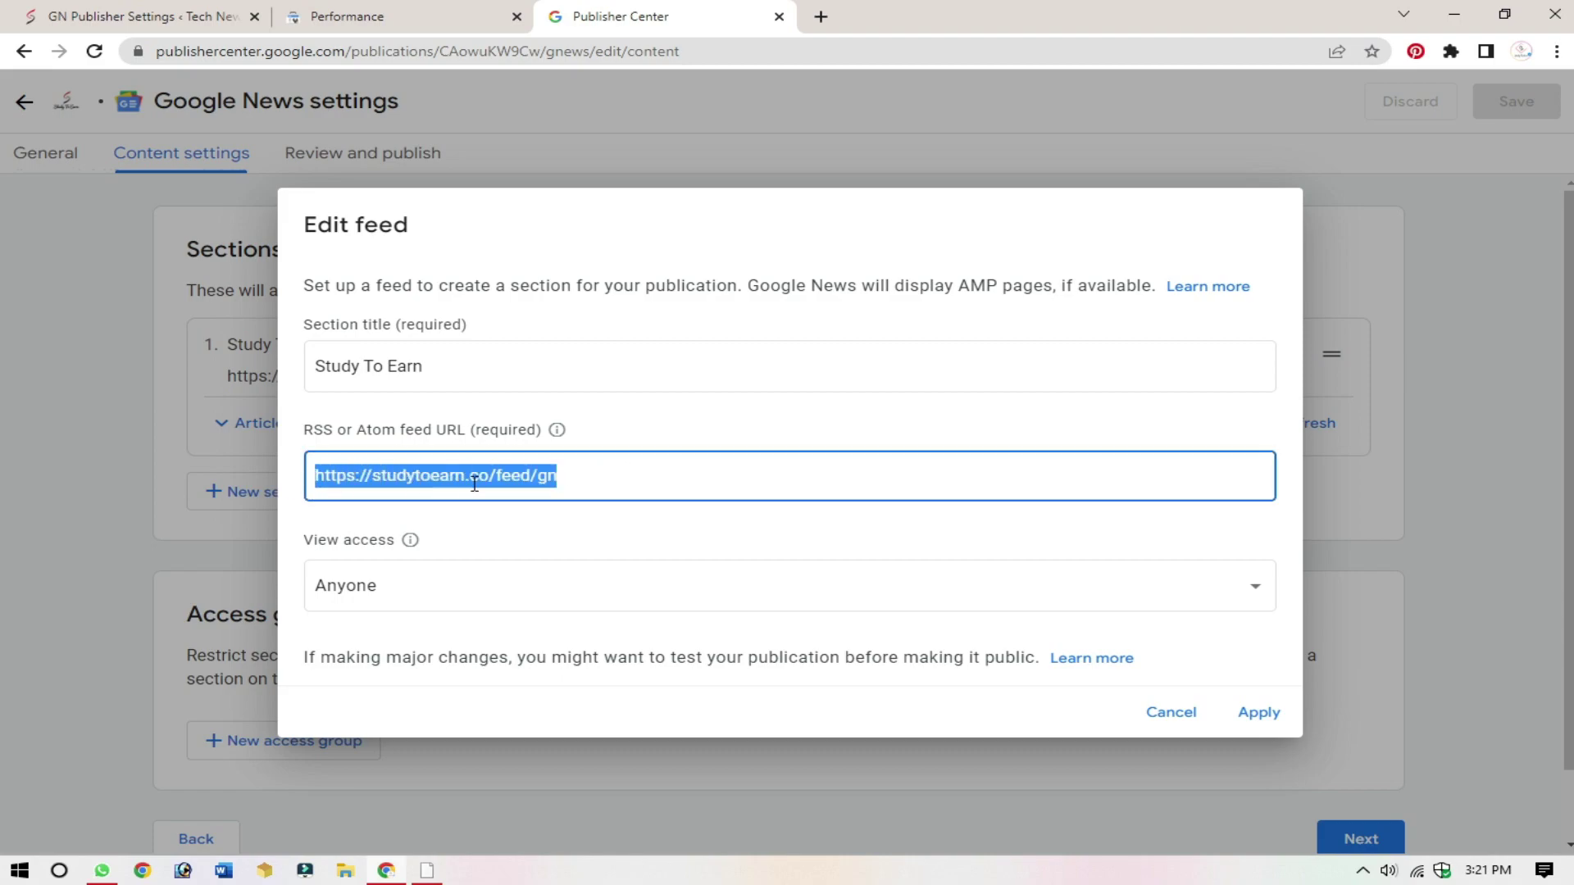
key(BackSpace)
key(ctrl+v)
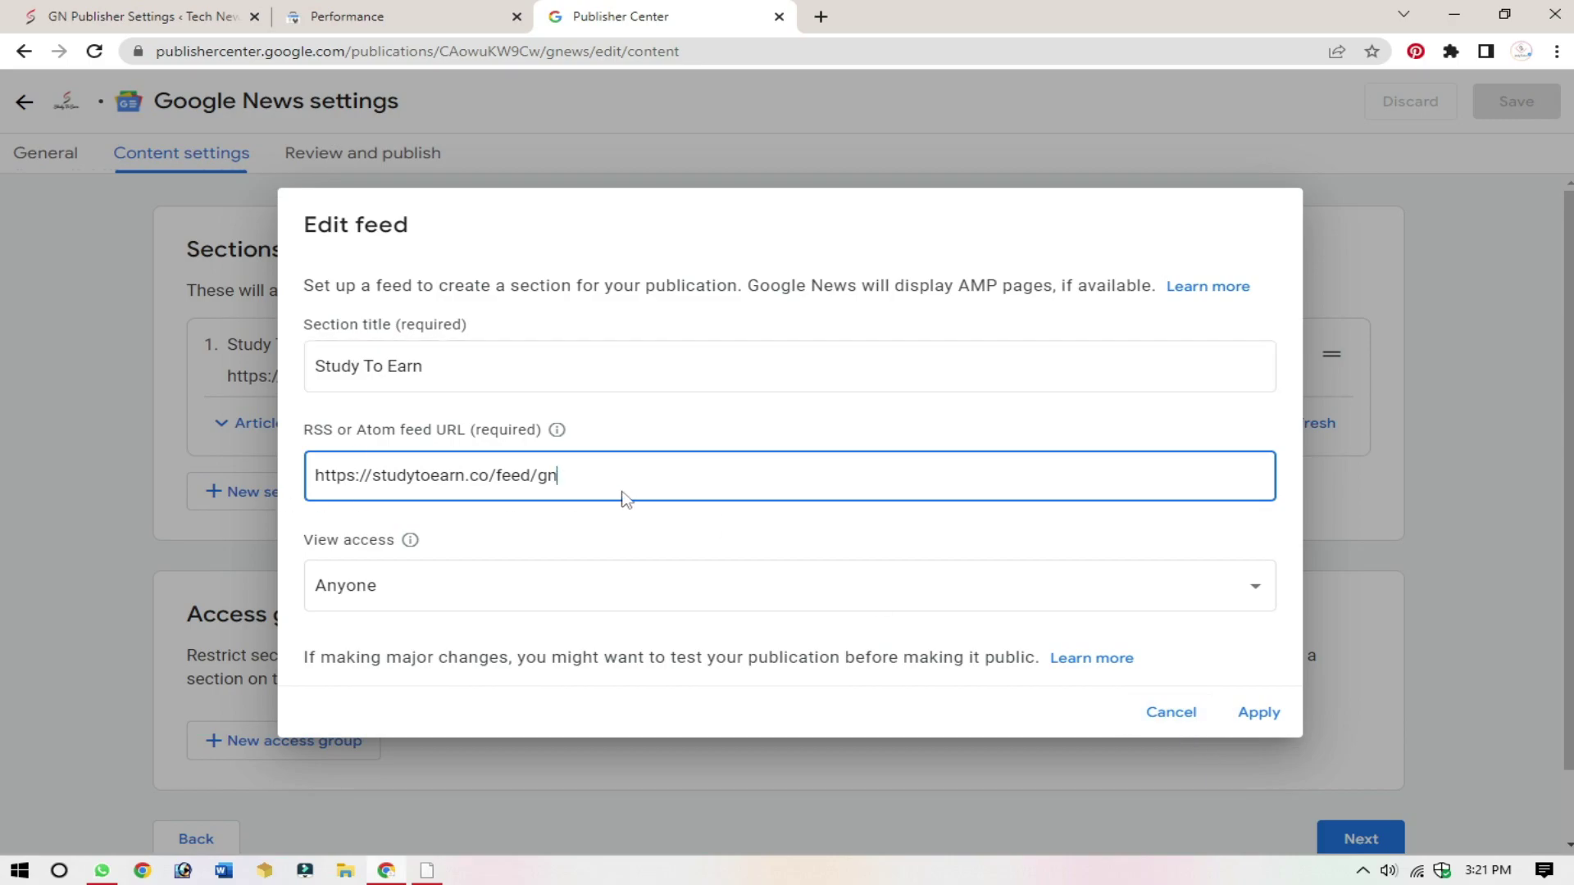
click(1172, 718)
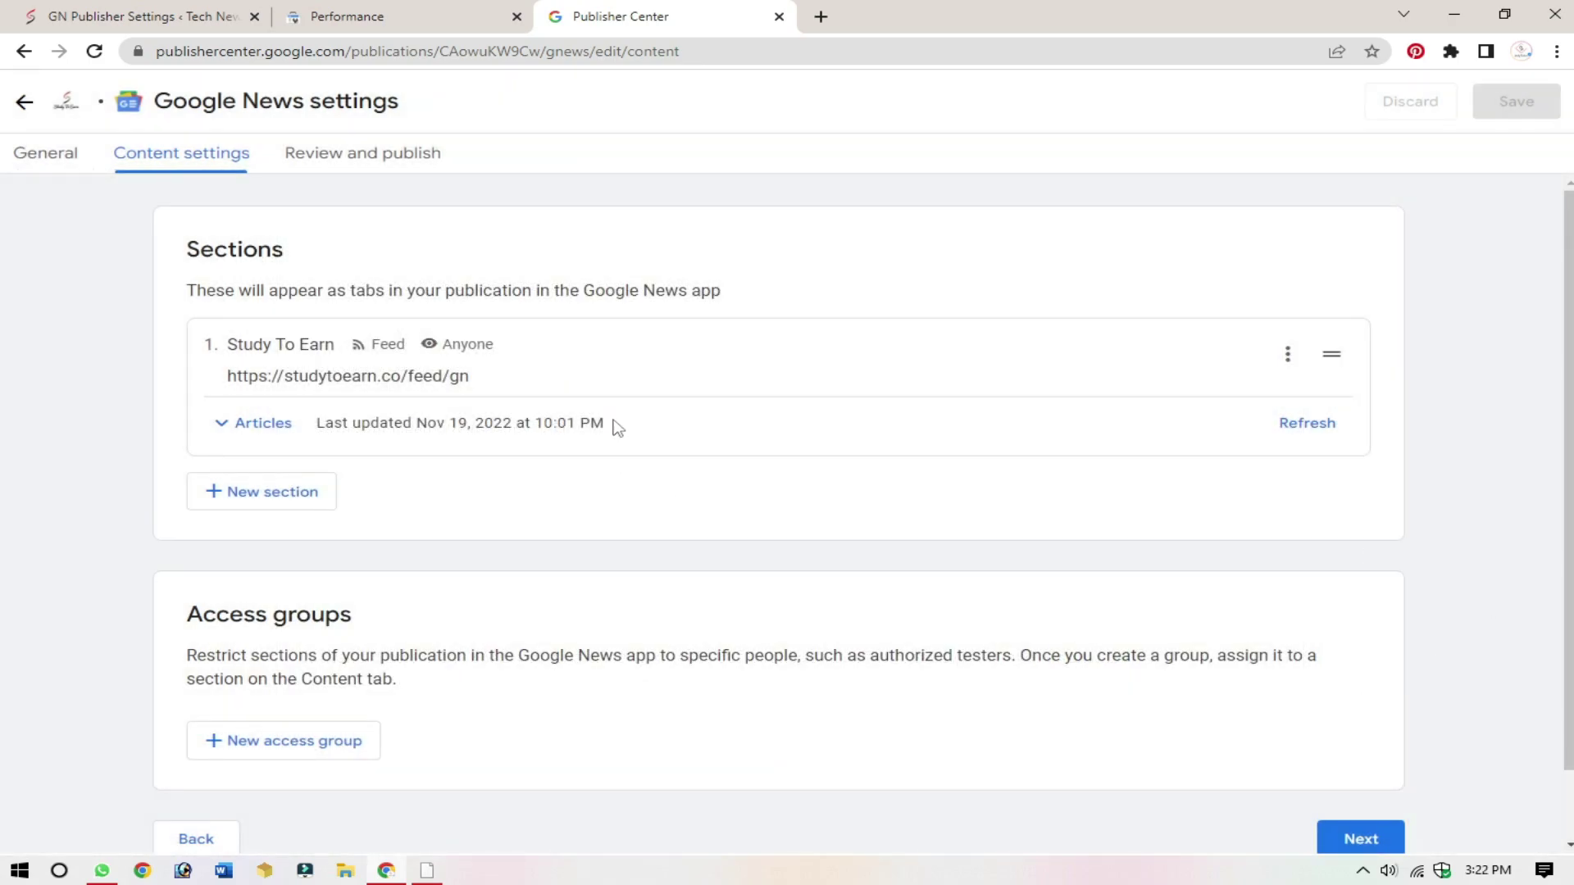
Step: Refresh the Study To Earn section's feed and check the publication's Google News publishing status
click(1314, 430)
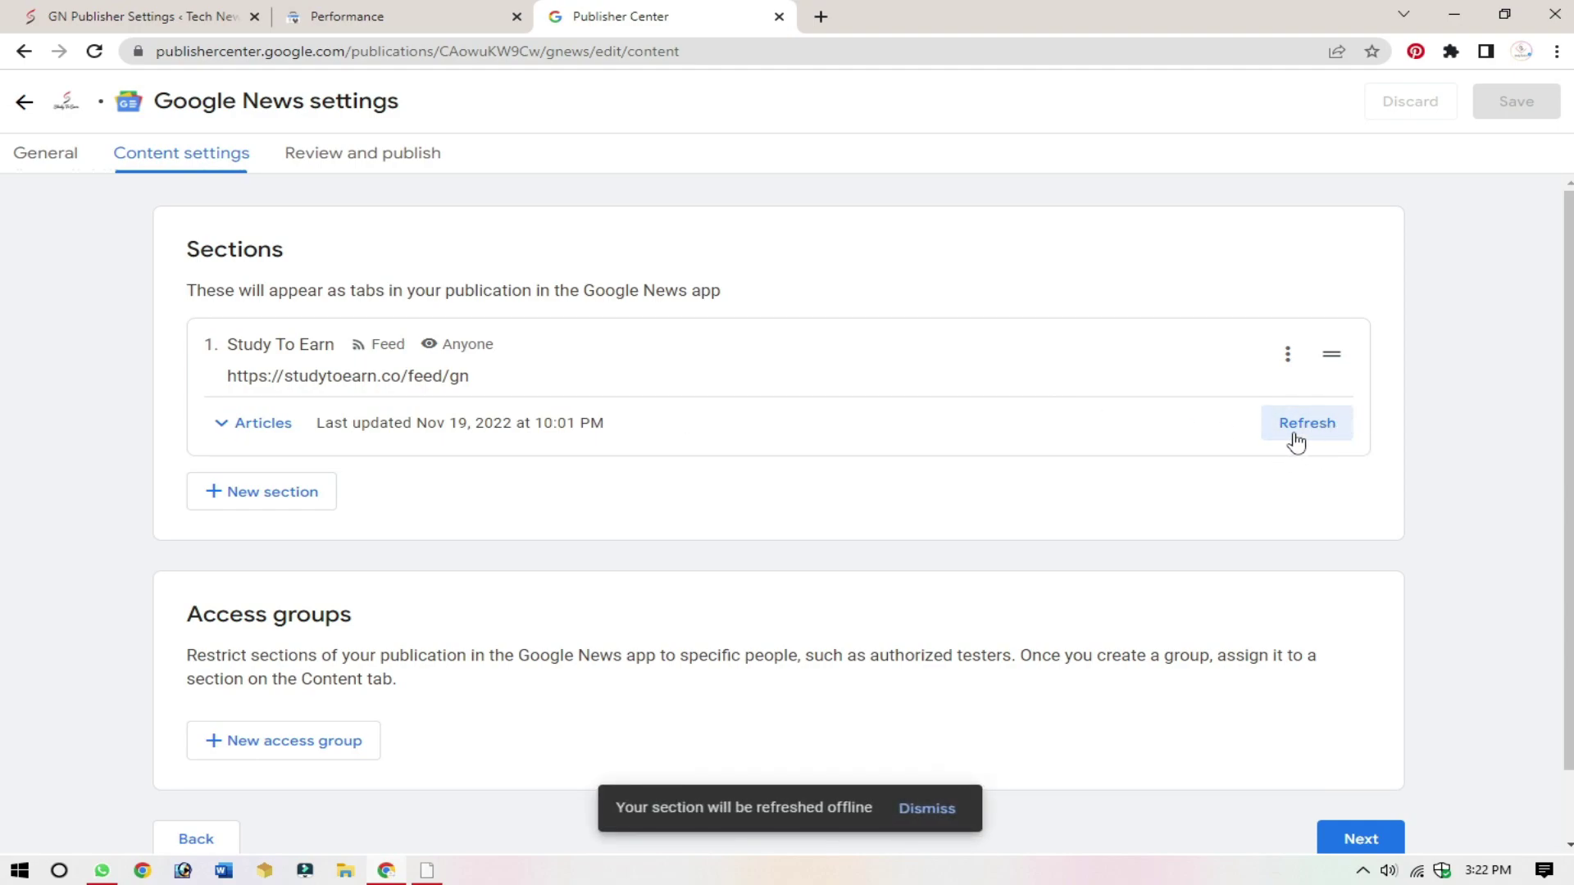
click(358, 161)
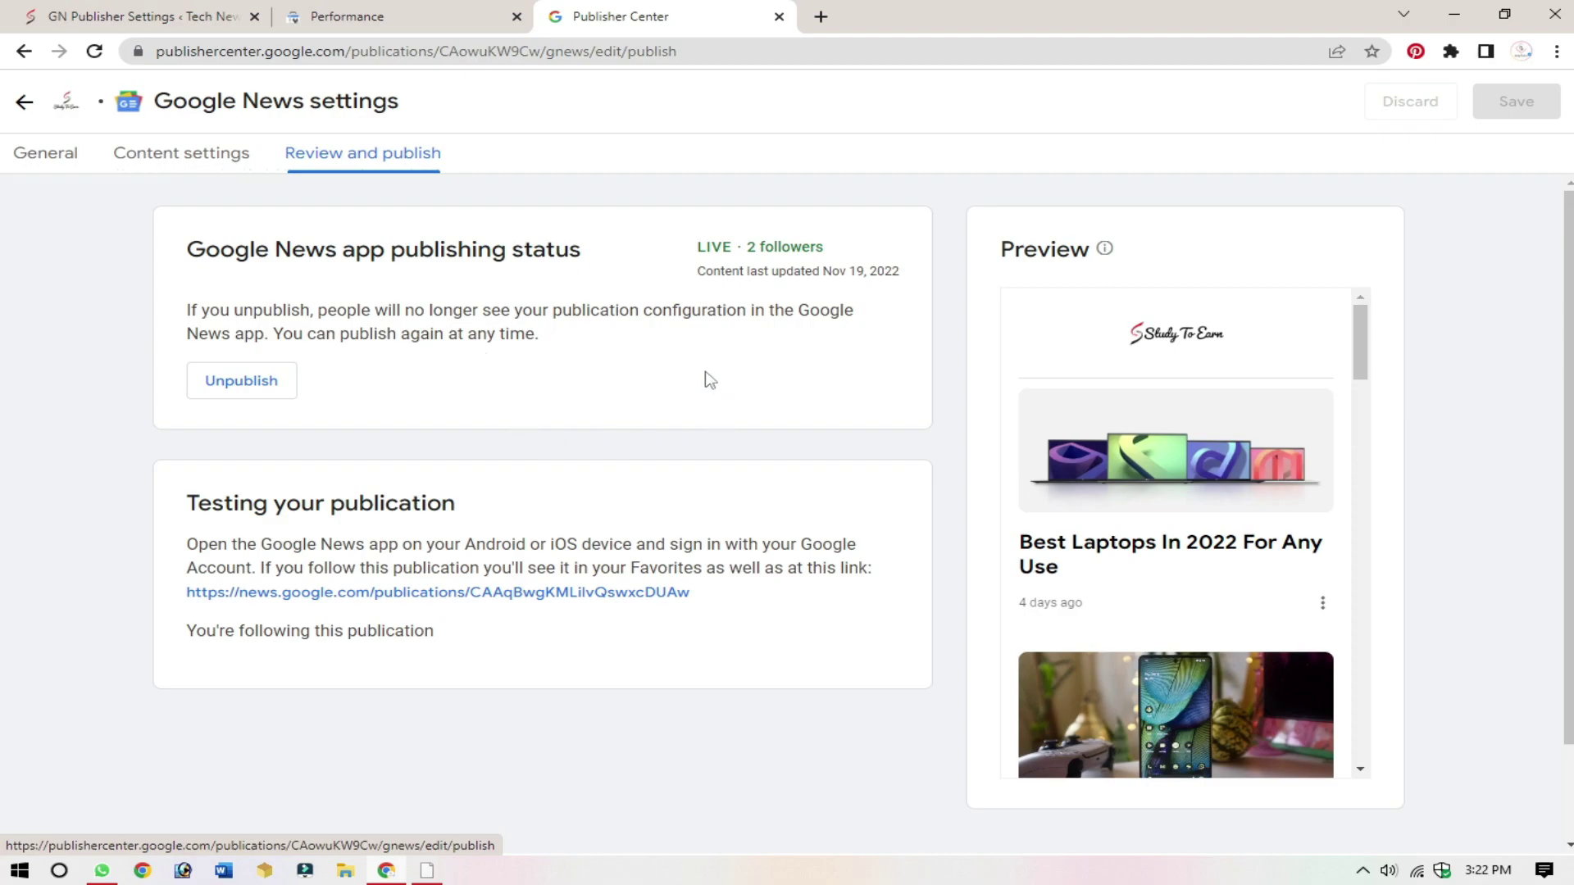
Step: Return to the content settings, reload the page and examine the Study To Earn section's article titles and creation dates
click(200, 172)
click(273, 443)
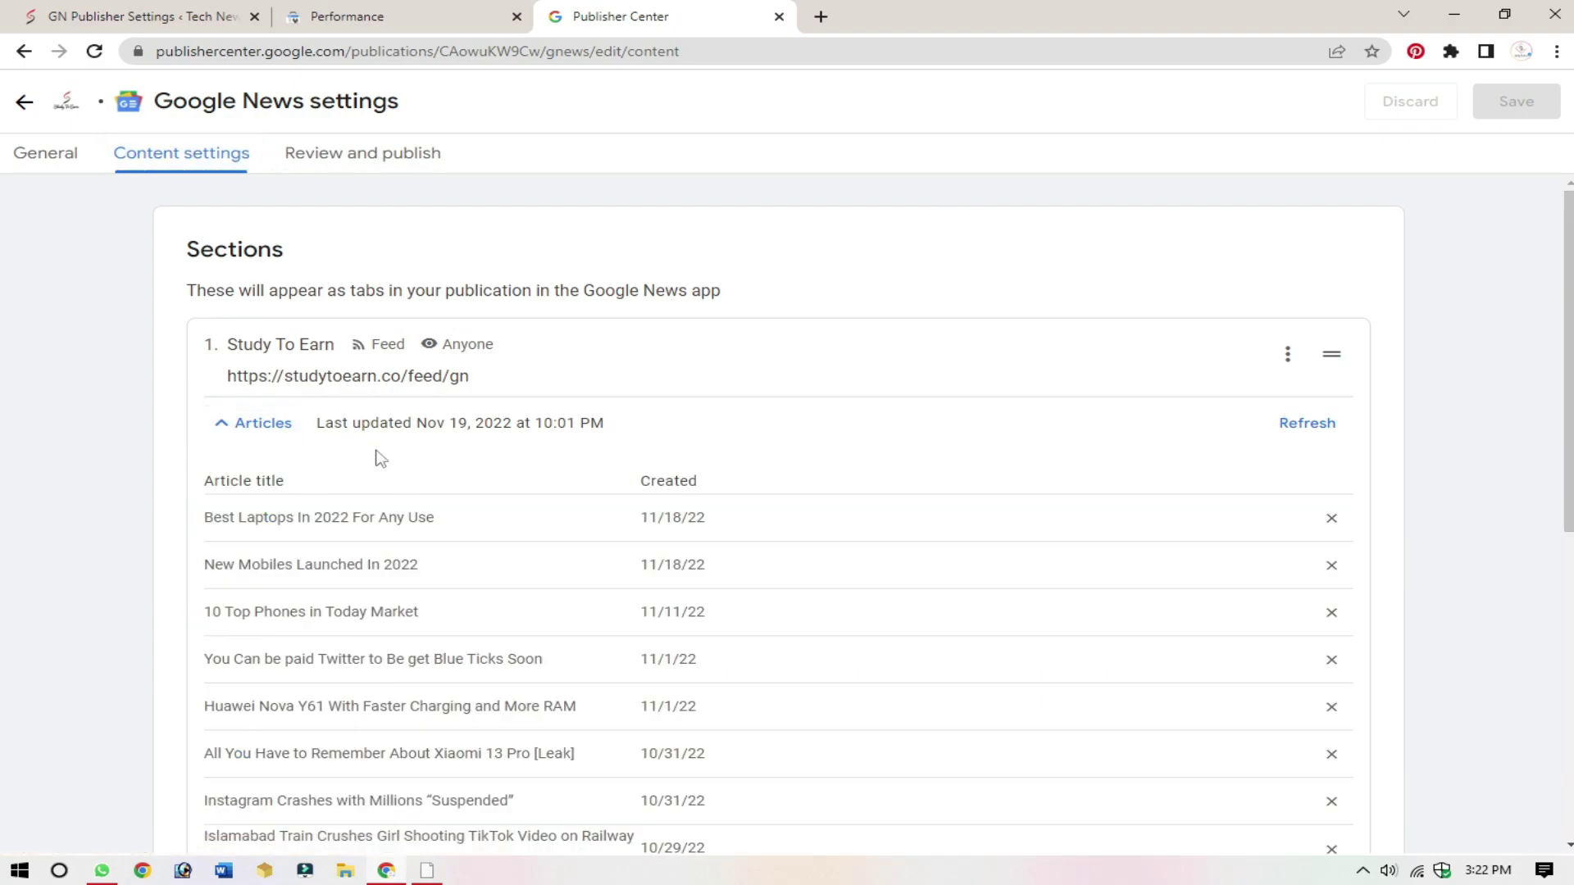
scroll(414, 643, down, 3)
scroll(469, 775, up, 3)
click(92, 52)
click(297, 439)
scroll(627, 461, down, 2)
scroll(422, 503, down, 1)
scroll(386, 442, up, 2)
scroll(347, 312, down, 3)
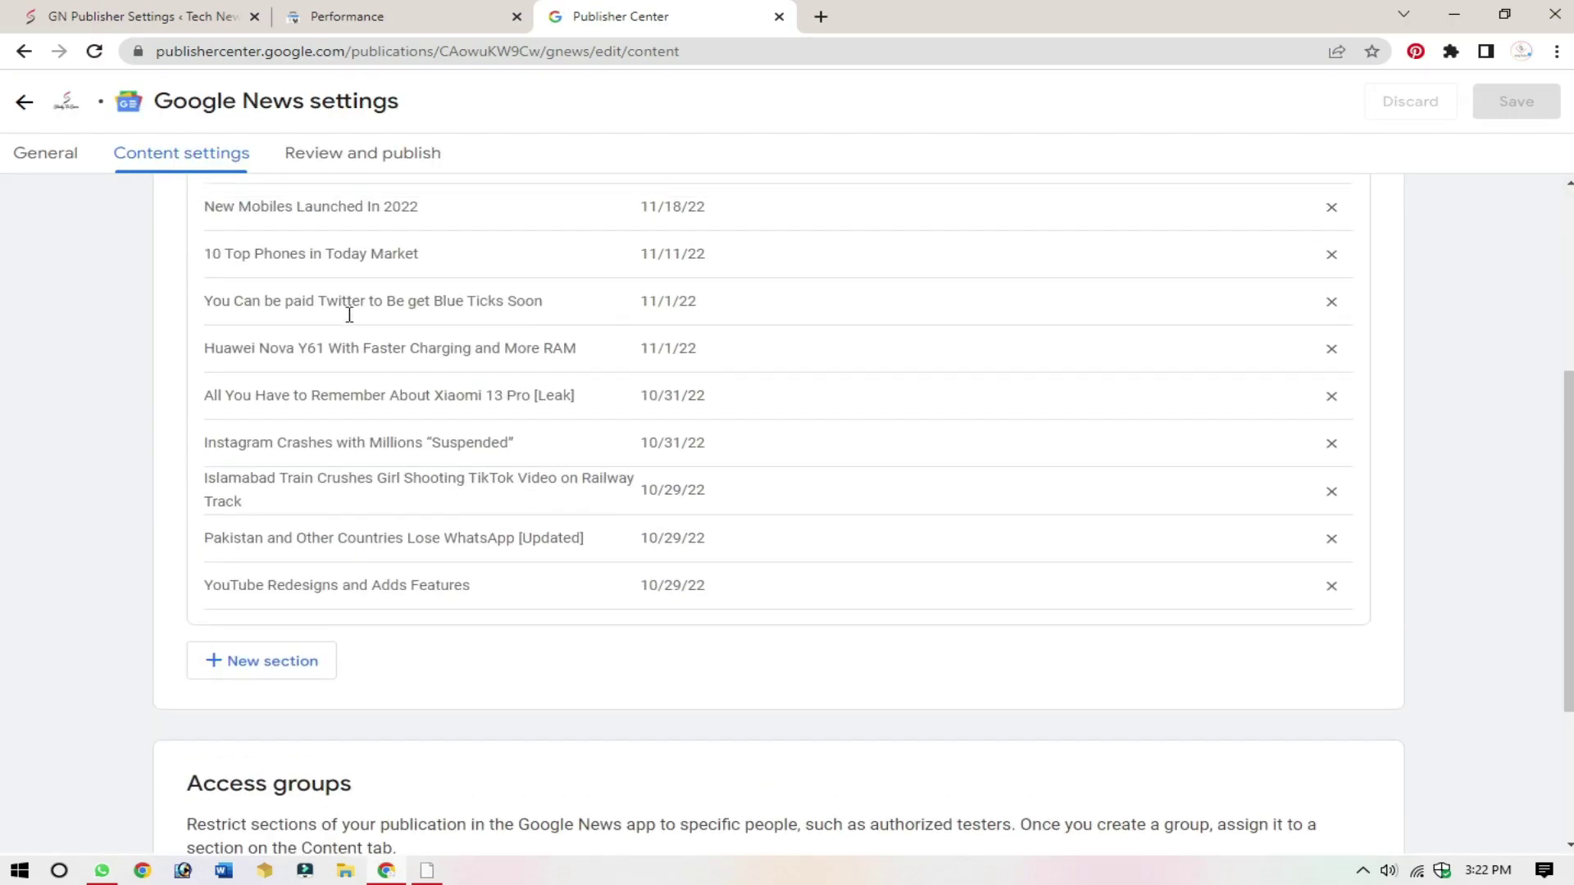
scroll(357, 301, up, 1)
scroll(410, 377, up, 2)
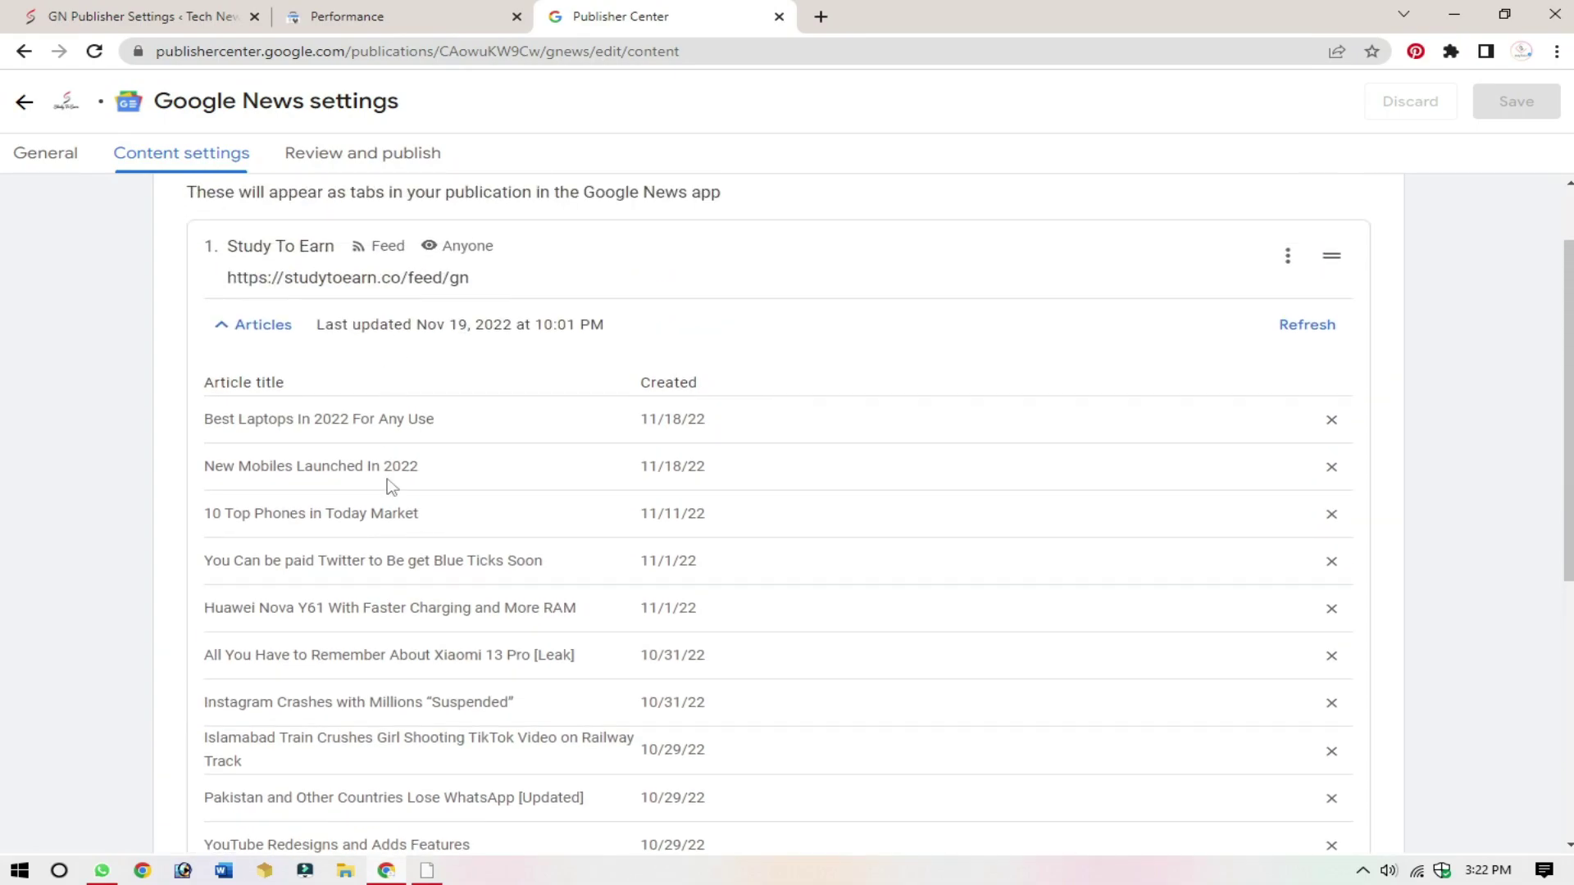
scroll(416, 425, down, 2)
scroll(472, 409, up, 2)
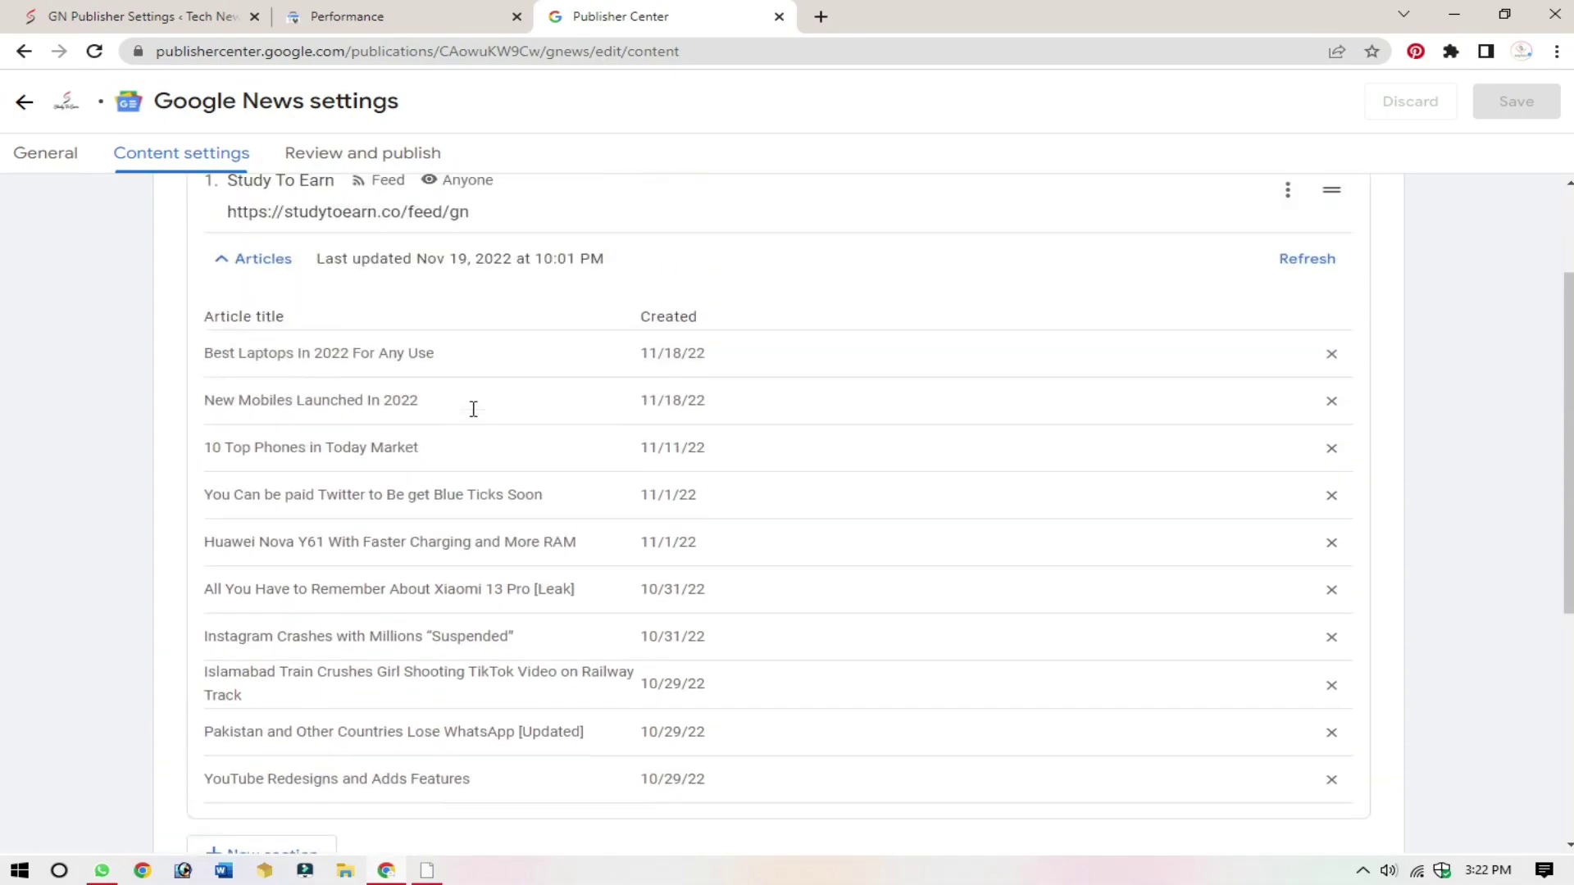
Step: Replace the Publisher Center tab with a blank new tab and close the Search Console performance tab
middle_click(668, 11)
click(558, 17)
click(368, 16)
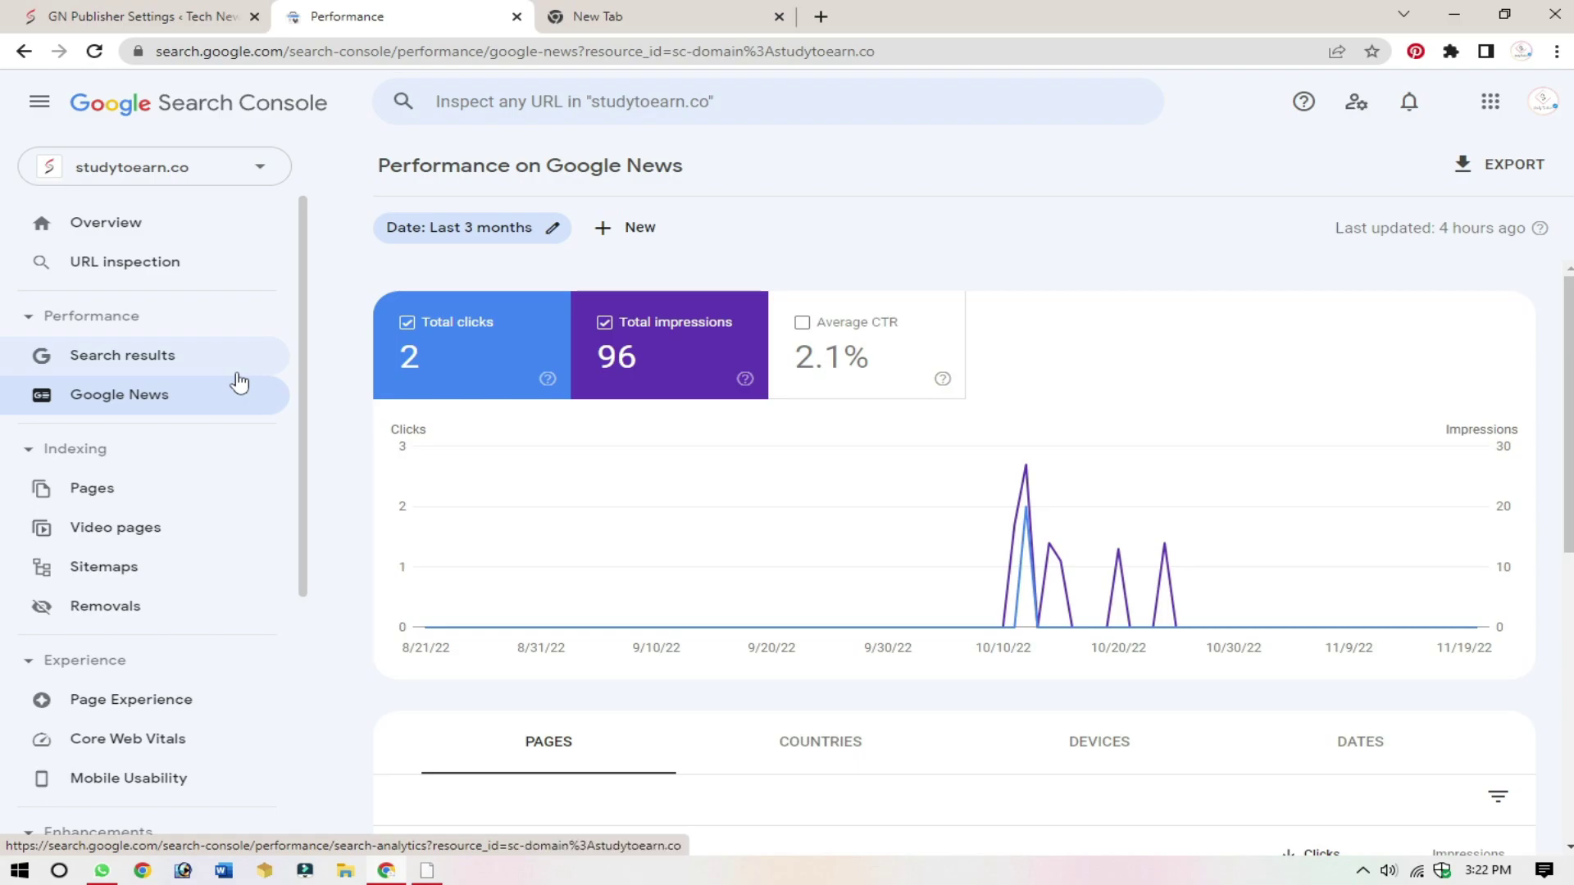
key(ctrl+w)
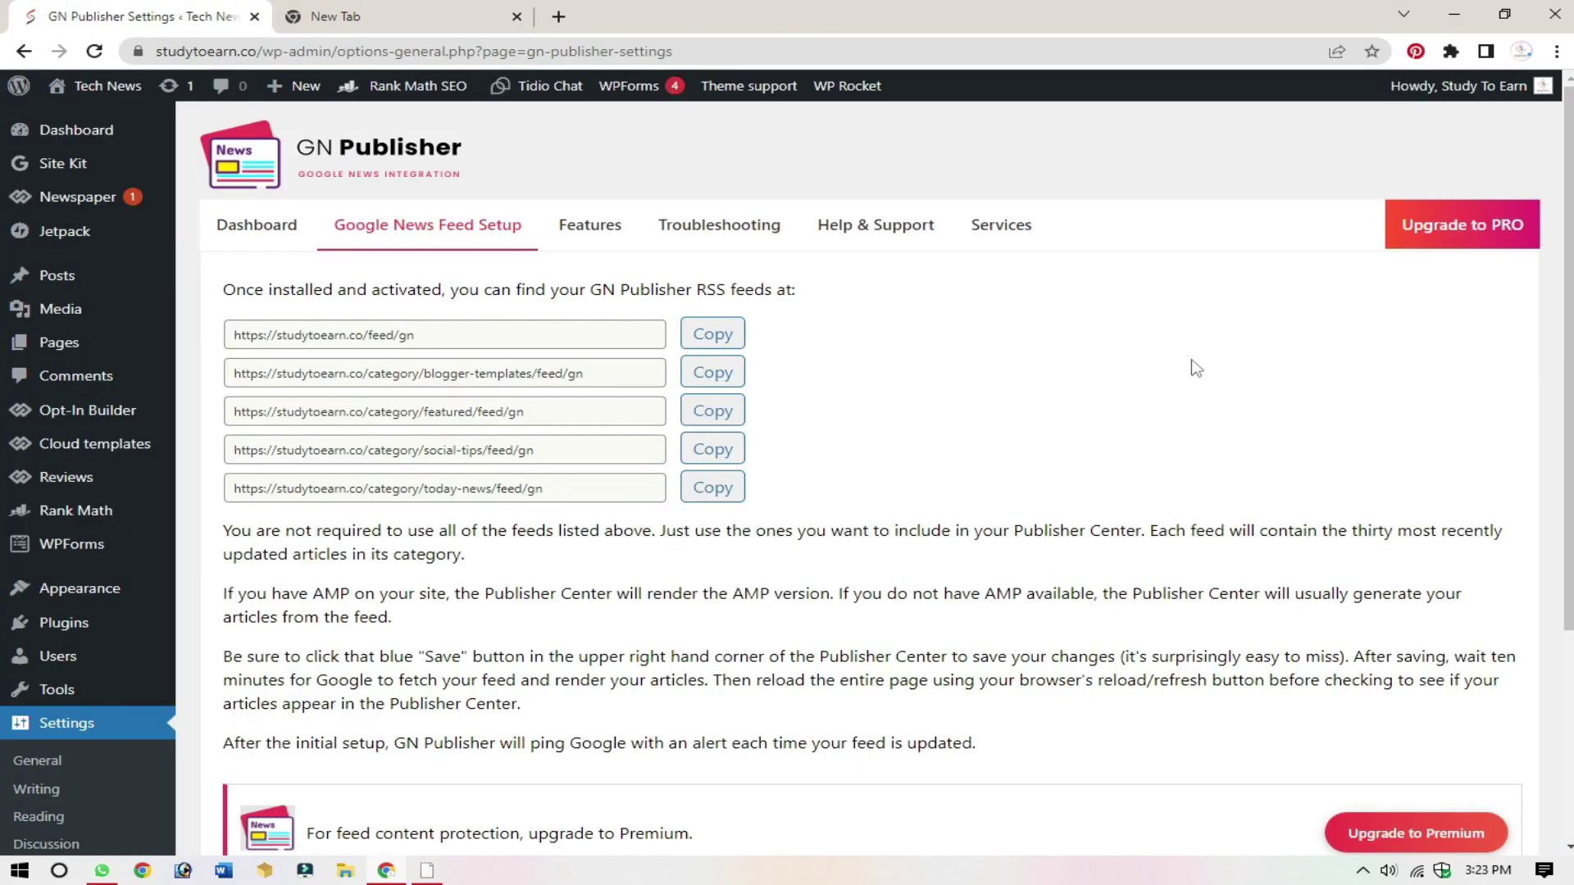